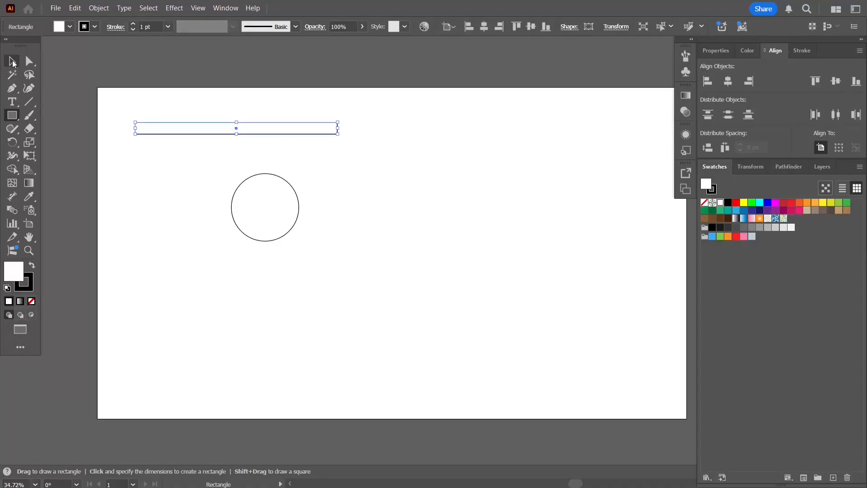
- Move the thin rectangle across the circle and align both shapes' centers horizontally and vertically
drag(194, 131, 246, 217)
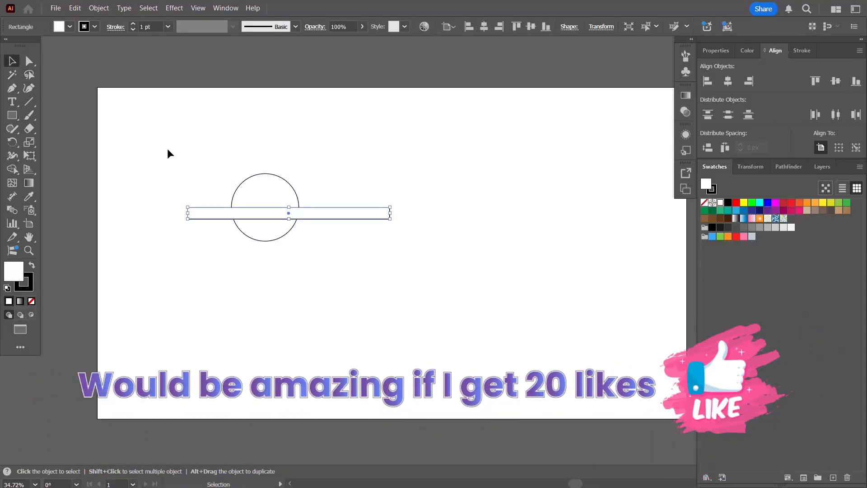
drag(167, 145, 333, 280)
click(728, 81)
click(835, 81)
click(426, 167)
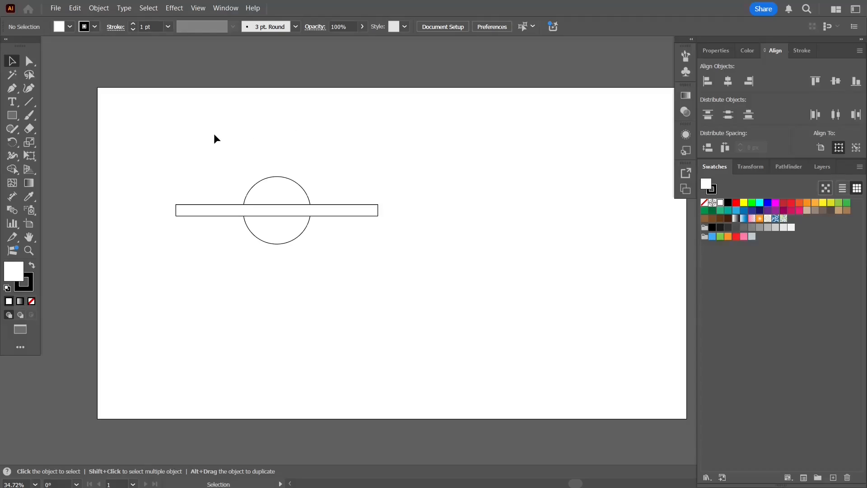
- Divide the circle and rectangle with the Shape Builder and delete the rectangle ends outside the circle
drag(241, 179, 332, 248)
click(14, 170)
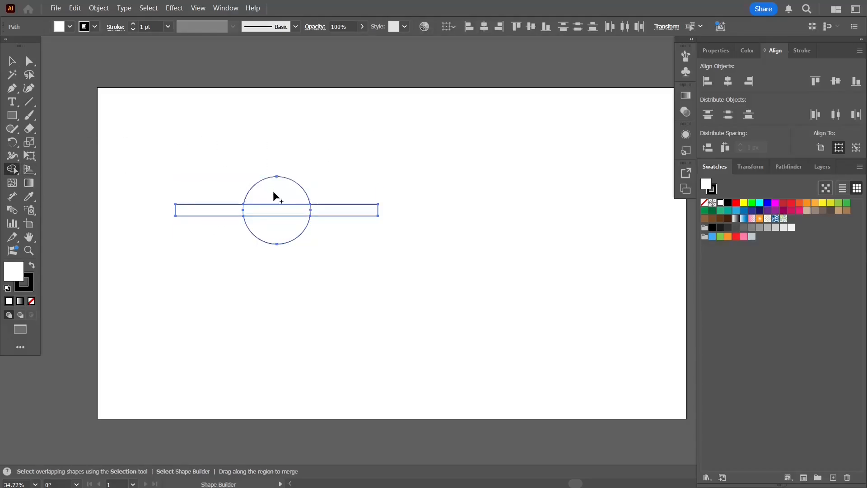
key(v)
click(195, 266)
drag(207, 216, 161, 273)
key(Delete)
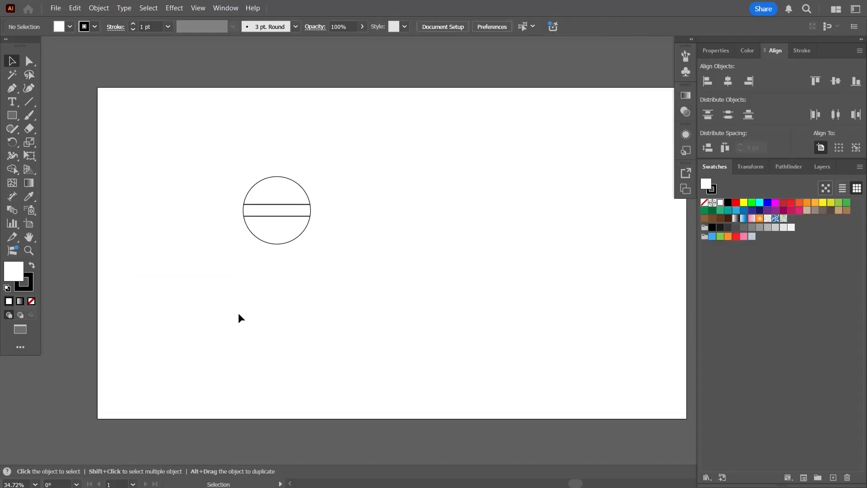
- Delete the band across the circle's middle and group the two remaining circle segments
click(312, 210)
key(Delete)
drag(269, 146, 291, 281)
key(ctrl+g)
click(275, 272)
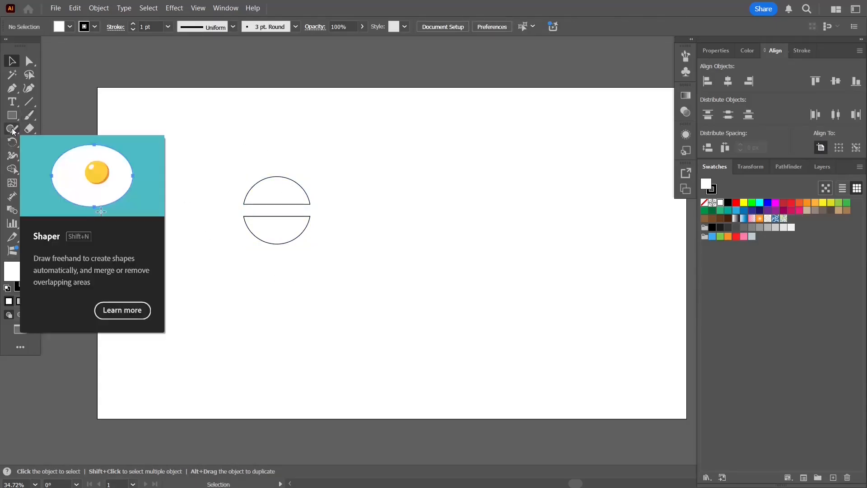
- Draw a larger circle with the Ellipse tool and center it on the grouped circle segments
key(l)
drag(344, 211, 398, 243)
key(v)
drag(186, 138, 312, 270)
click(727, 81)
click(495, 208)
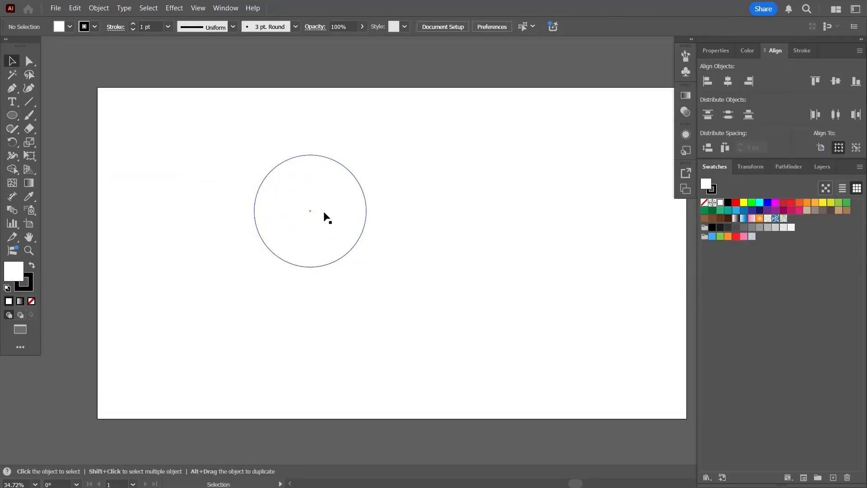
- Fill the larger circle with the light blue-gray swatch and send it behind the circle segments
click(357, 203)
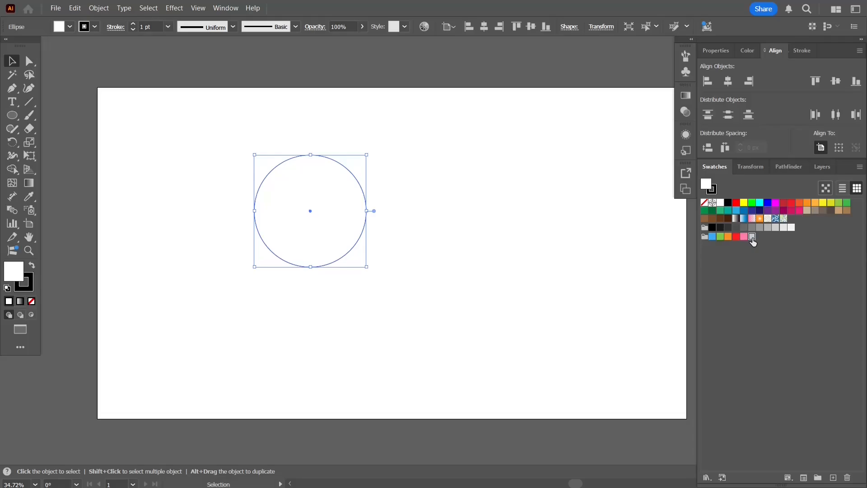
click(752, 237)
key(ctrl+shift+bracketleft)
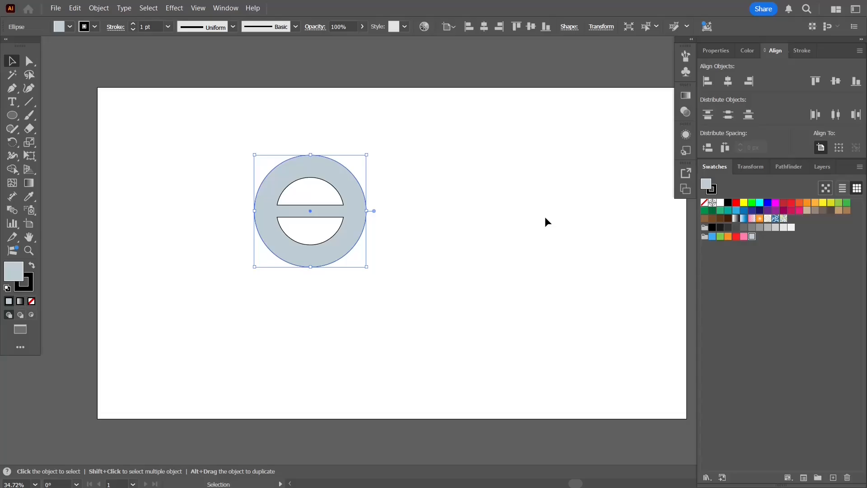
- Offset the blue-gray circle's path by 70 px to create a larger outer circle
click(93, 8)
mouse_move(208, 284)
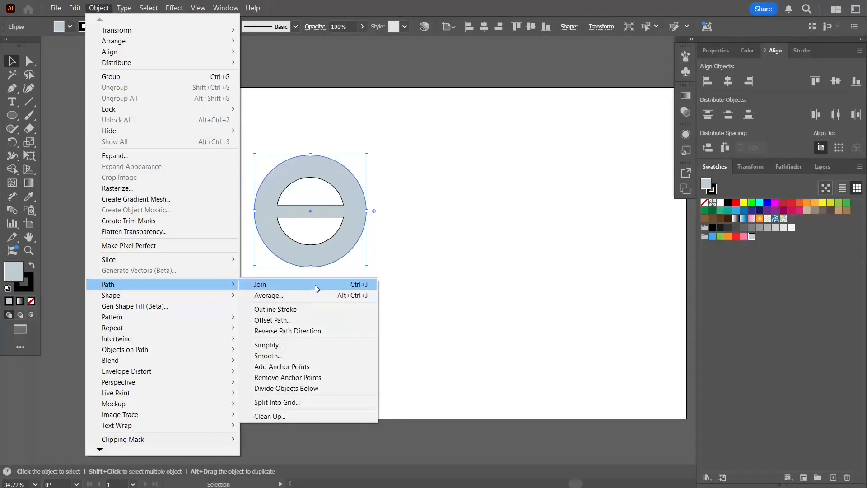
click(301, 318)
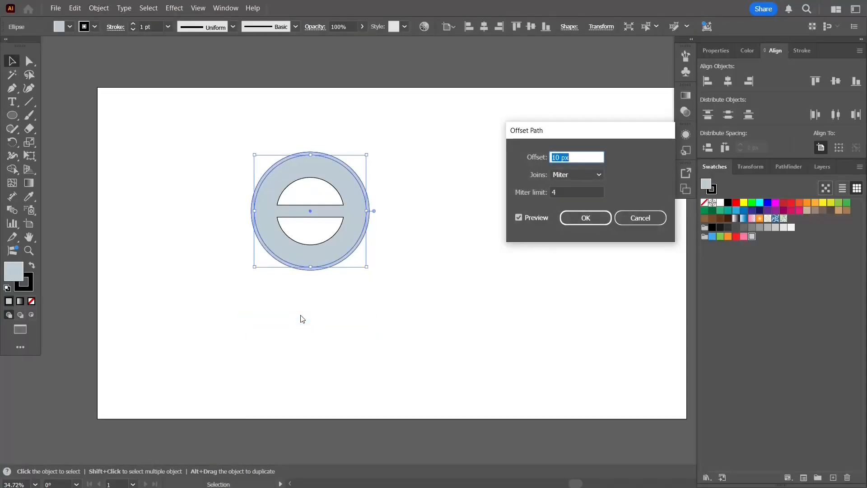
key(Tab)
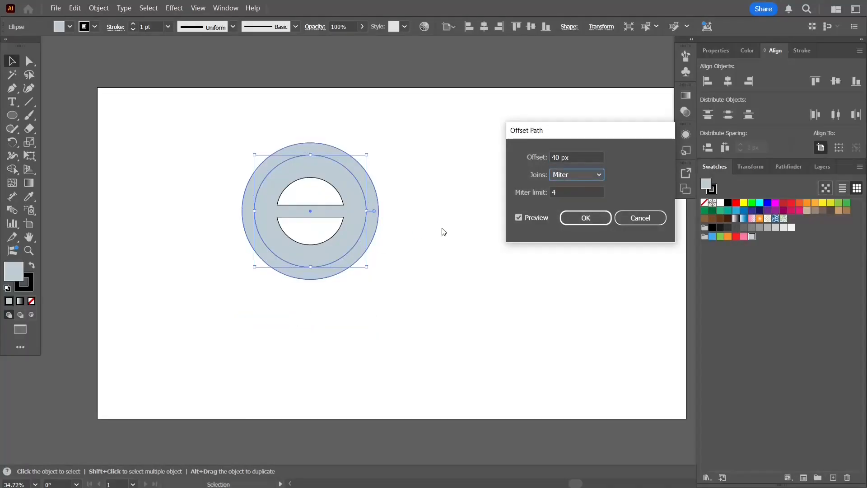
text(70)
key(Tab)
click(593, 221)
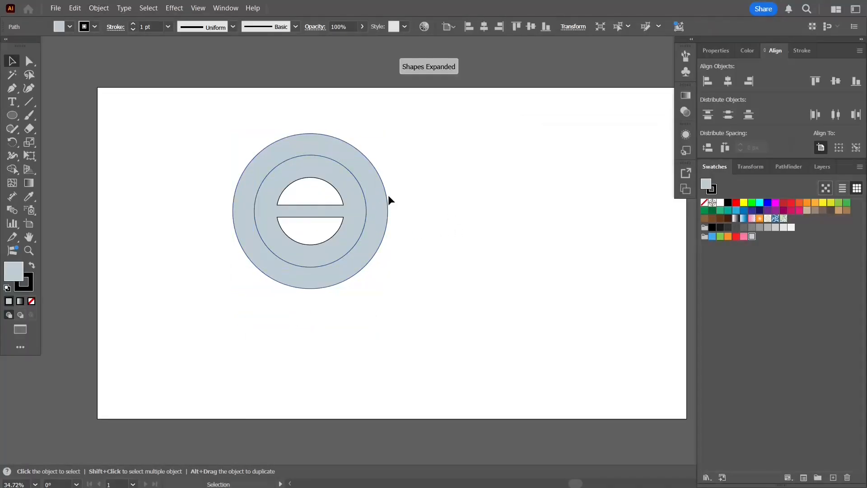
- Fill the outer circle with light gray and group all the circle shapes
click(784, 227)
click(501, 174)
drag(501, 175, 248, 332)
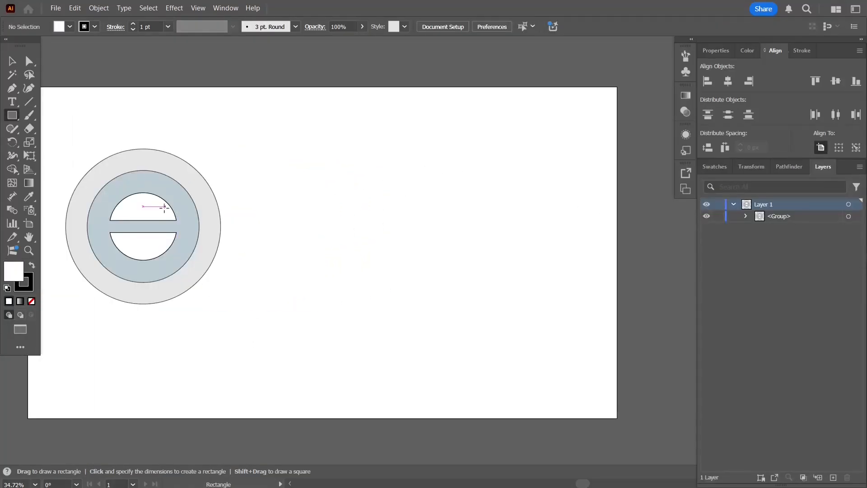
- Draw a horizontal rectangle about 149 px tall extending right from the circles, and pull its lower-right corner outward to about X 1193 px
mouse_move(164, 207)
mouse_down()
mouse_move(283, 248)
mouse_move(355, 253)
mouse_up()
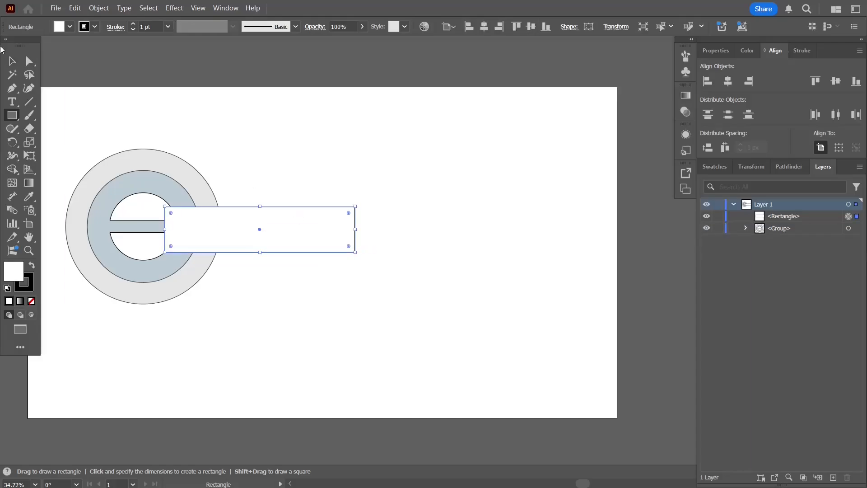
key(a)
click(356, 255)
click(355, 252)
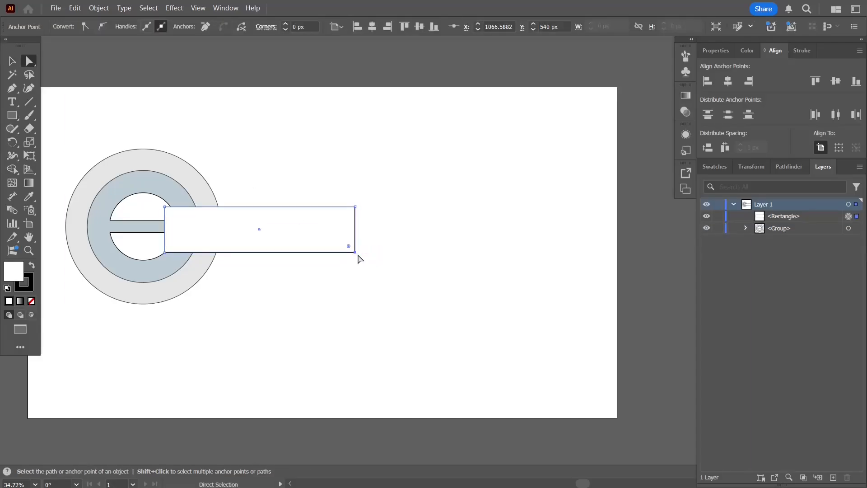
drag(355, 254, 392, 252)
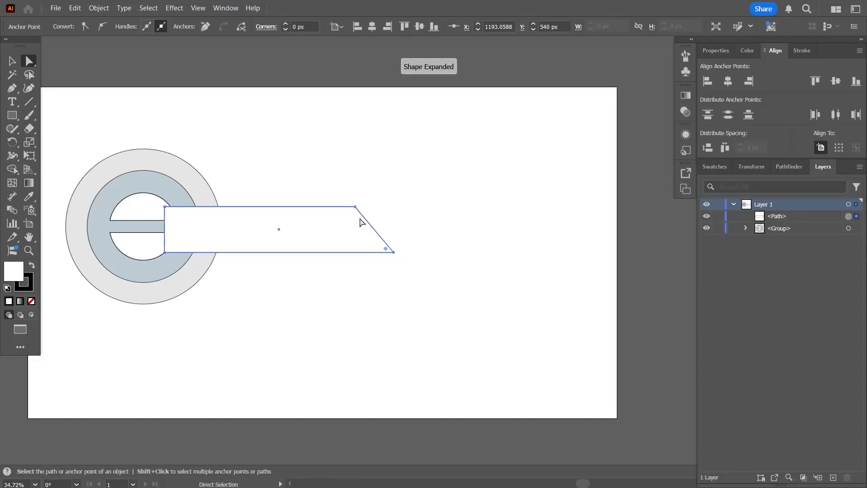
- Round the upper-right corner of the slanted bar to a radius of about 104.55 px
click(355, 213)
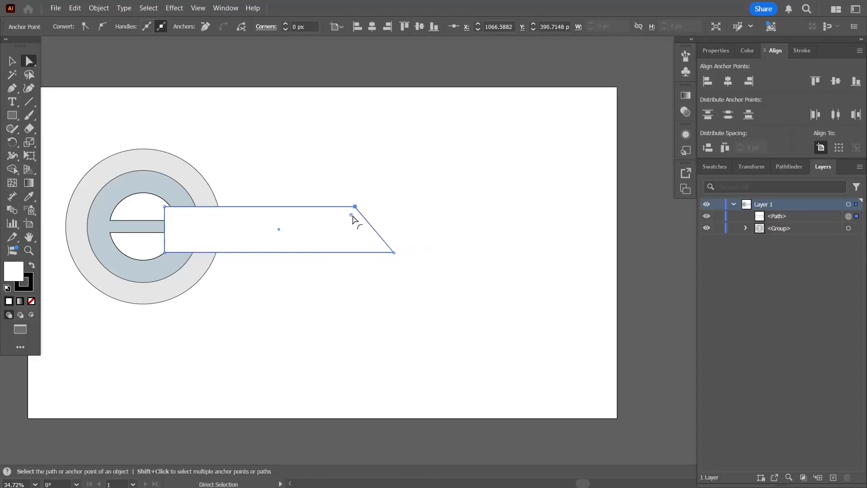
drag(352, 215, 321, 233)
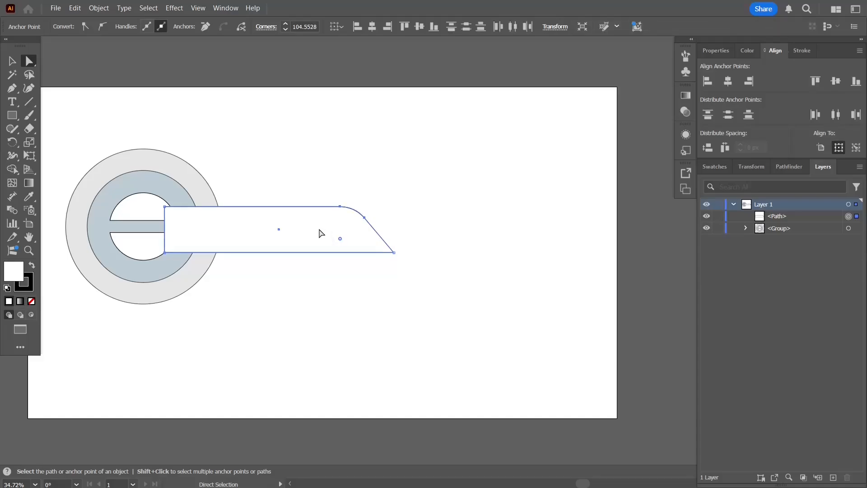
click(12, 60)
- Align the slanted bar vertically to the center of the circle group, using the group as key object
click(156, 174)
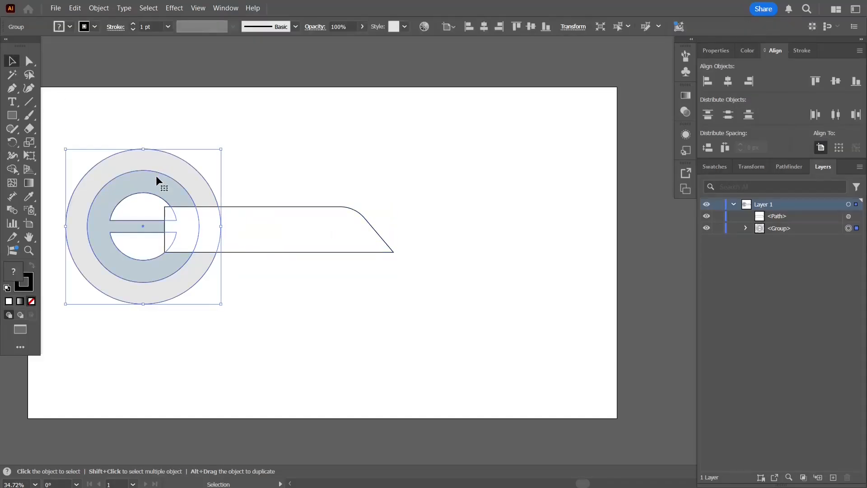
shift+click(287, 233)
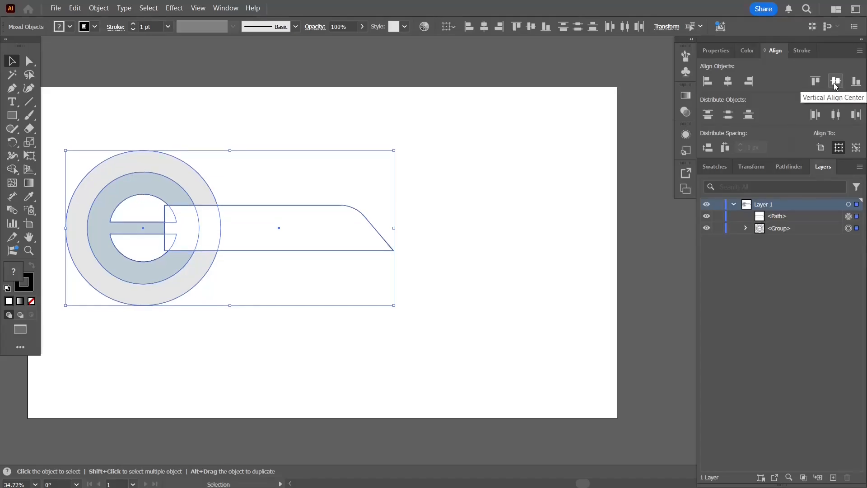
click(855, 148)
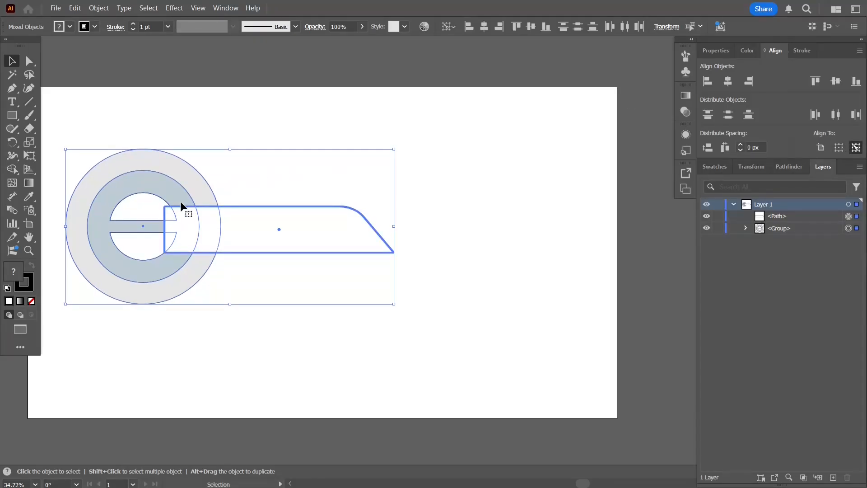
click(176, 186)
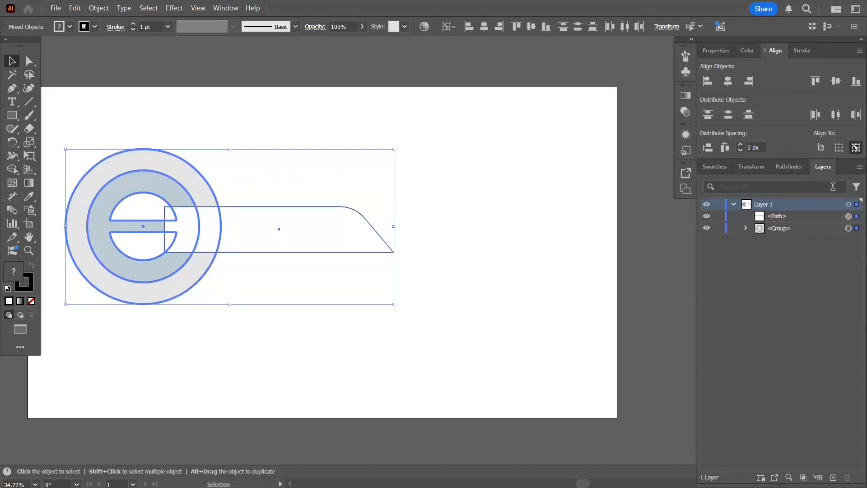
click(835, 82)
- Ungroup the circle shapes and send the slanted bar behind them
key(ctrl+shift+g)
click(381, 204)
click(355, 244)
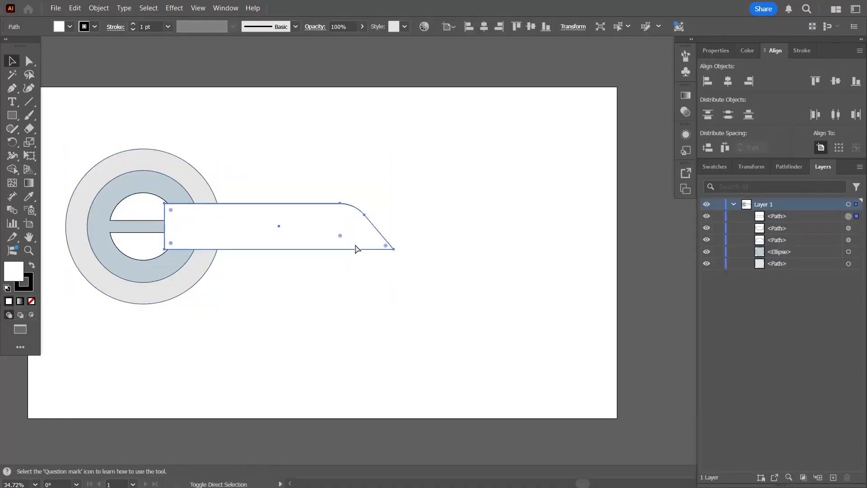
key(ctrl+shift+bracketleft)
- Offset the slanted bar's path by 30 px
click(99, 8)
mouse_move(180, 284)
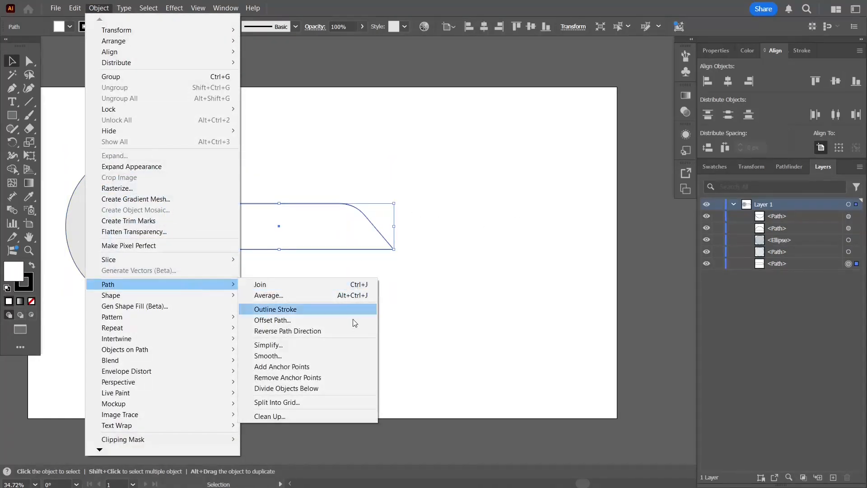
click(271, 320)
text(20)
key(Tab)
drag(578, 156, 544, 157)
text(30)
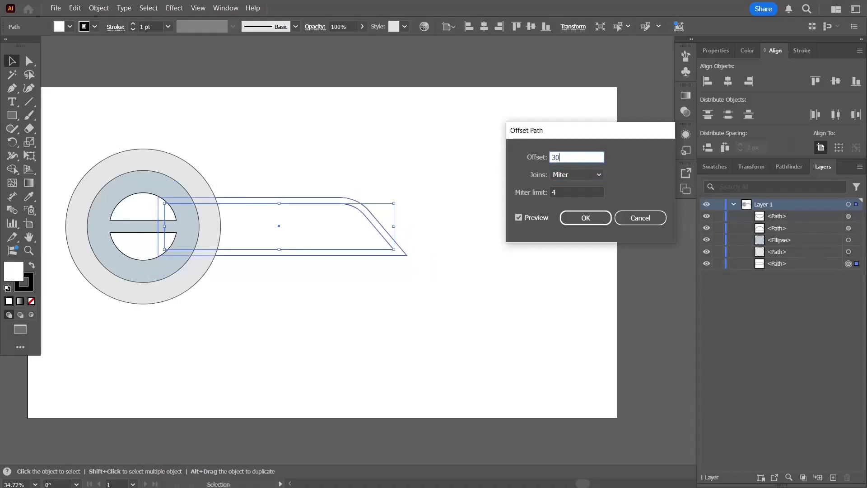
key(Tab)
click(570, 216)
- Fill the larger offset bar with yellow
click(716, 51)
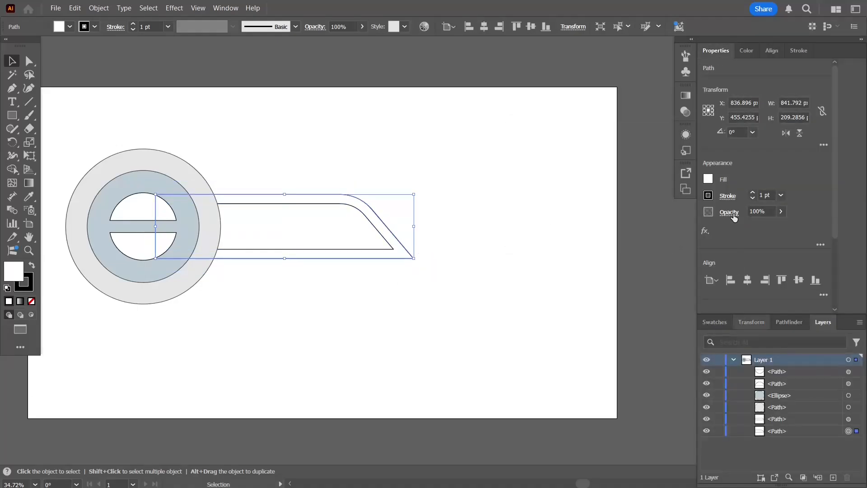
click(715, 322)
click(822, 358)
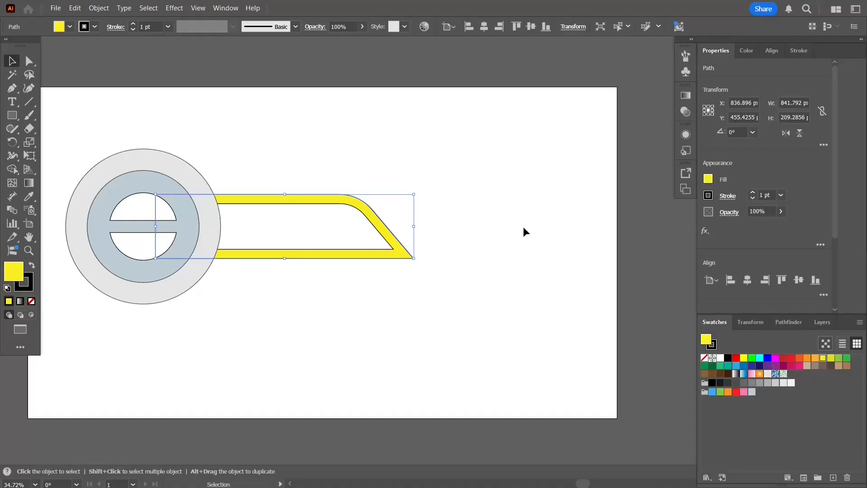
- Offset the yellow bar's path by 50 px
click(100, 8)
mouse_move(194, 283)
click(296, 319)
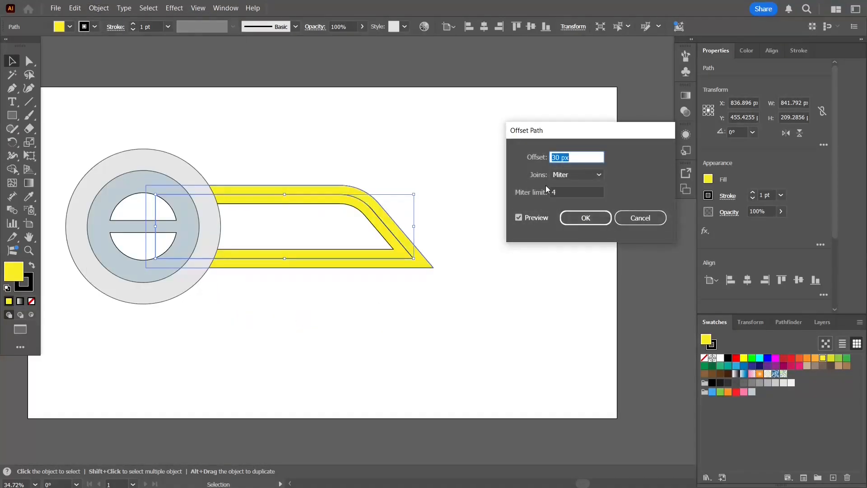
text(50)
key(Tab)
click(573, 218)
click(461, 177)
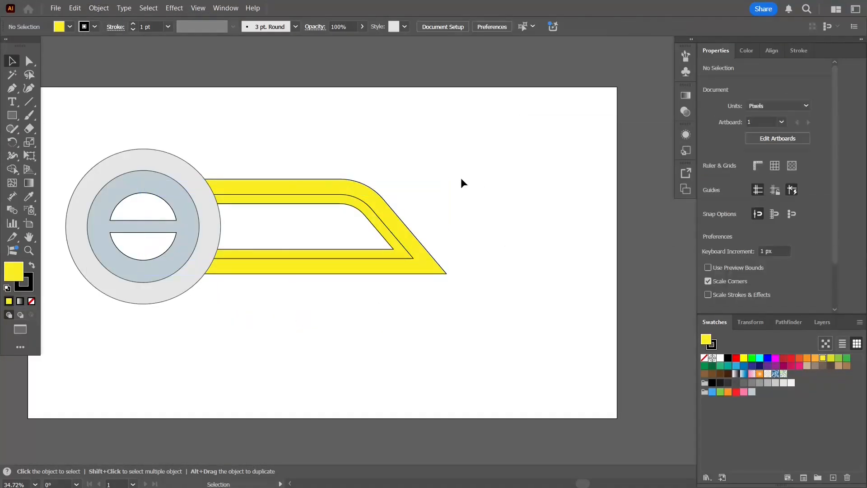
- Fill the outermost offset bar with orange-red
click(438, 275)
click(799, 357)
click(566, 222)
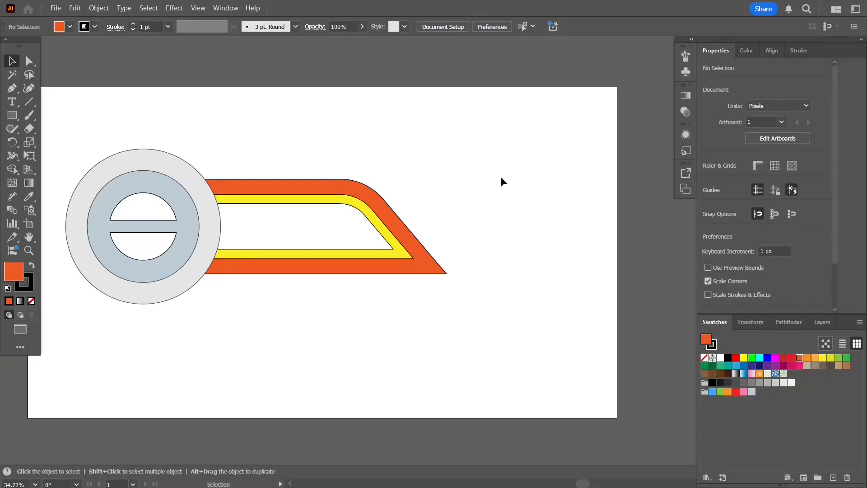
- Place a vertically flipped copy of the white inner bar to the right, centered at about X 1153 px, Y 501 px
click(381, 250)
right_click(353, 230)
right_click(349, 167)
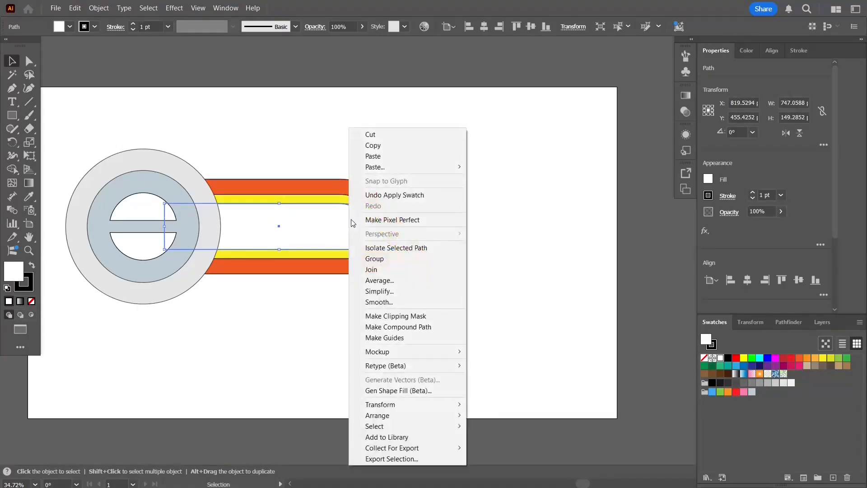
mouse_move(407, 167)
click(519, 189)
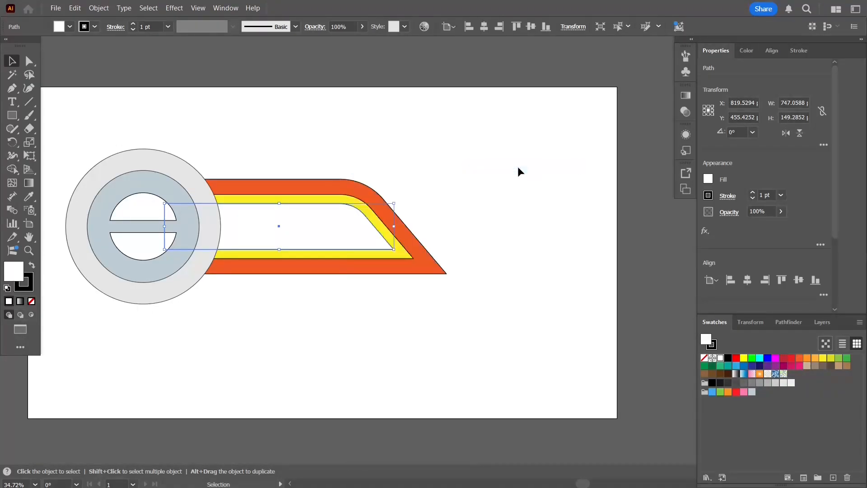
click(801, 134)
drag(279, 227, 380, 241)
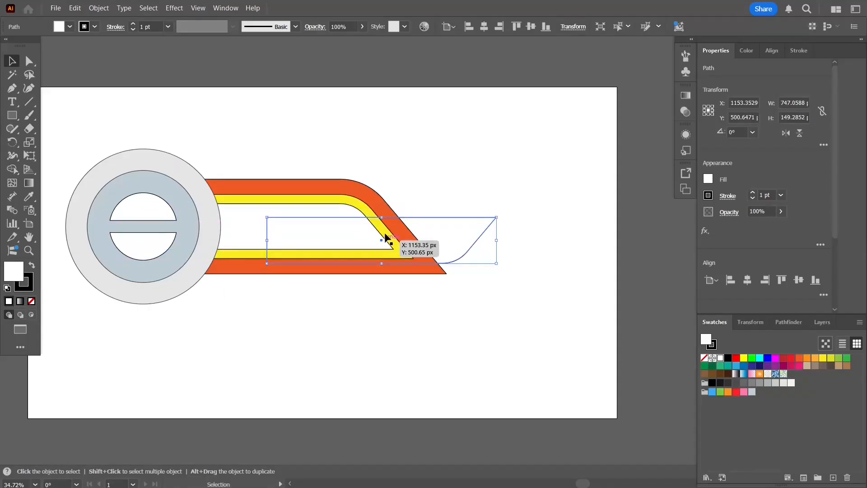
- Straighten the lower rounded corner of the flipped white bar and round its upper-right corner
key(a)
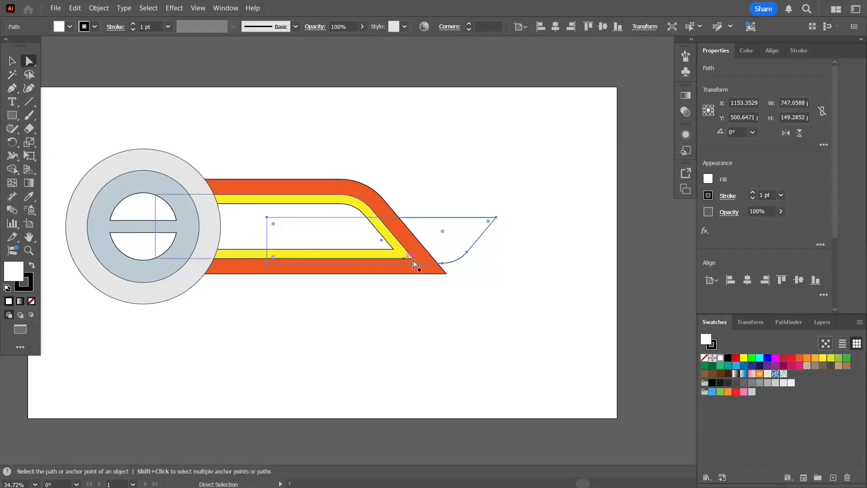
drag(443, 231, 468, 271)
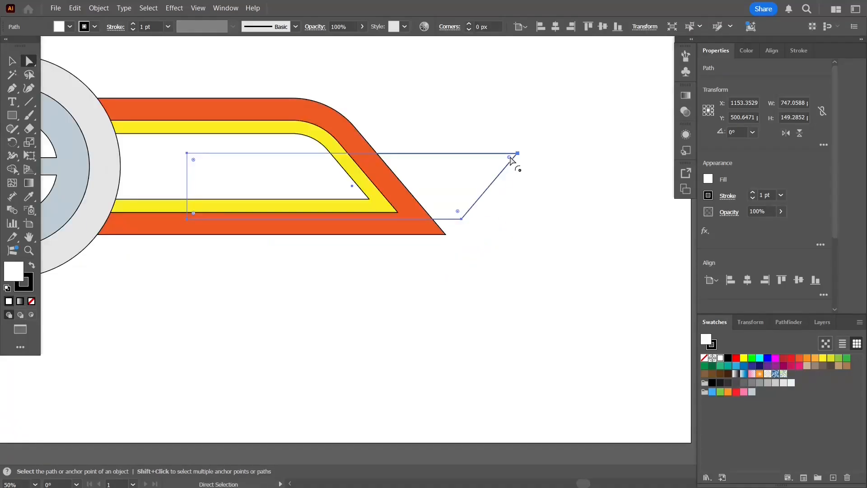
drag(508, 157, 492, 170)
- Offset the flipped white bar's path inward by -20 px
click(75, 8)
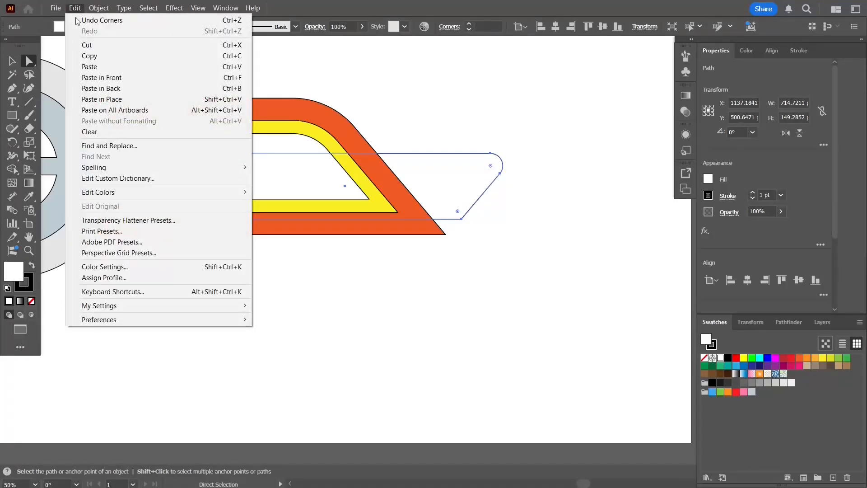
mouse_move(113, 6)
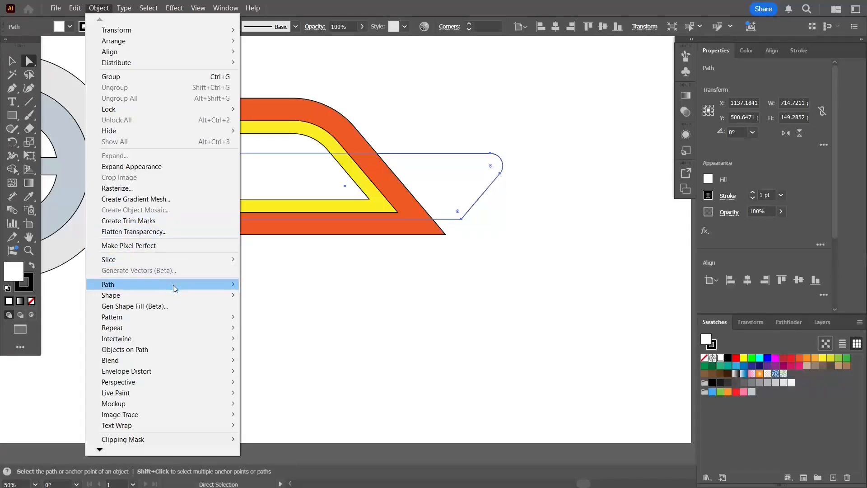
mouse_move(174, 285)
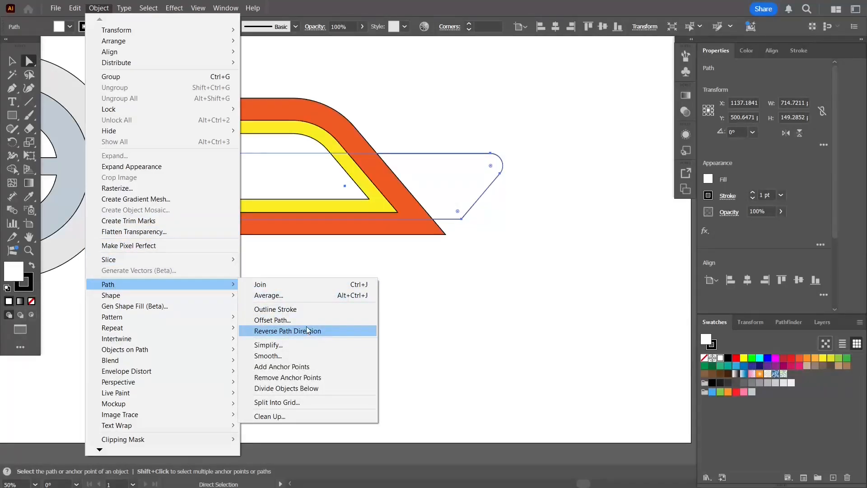
click(295, 319)
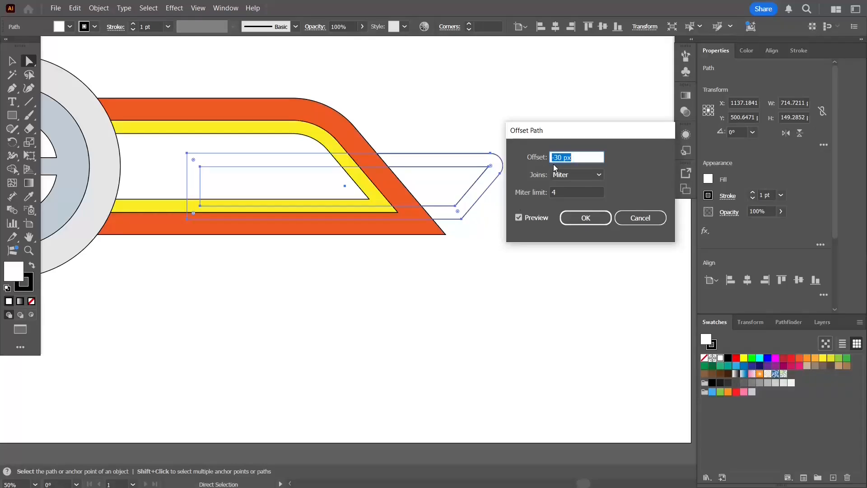
text(-20)
click(570, 217)
click(487, 199)
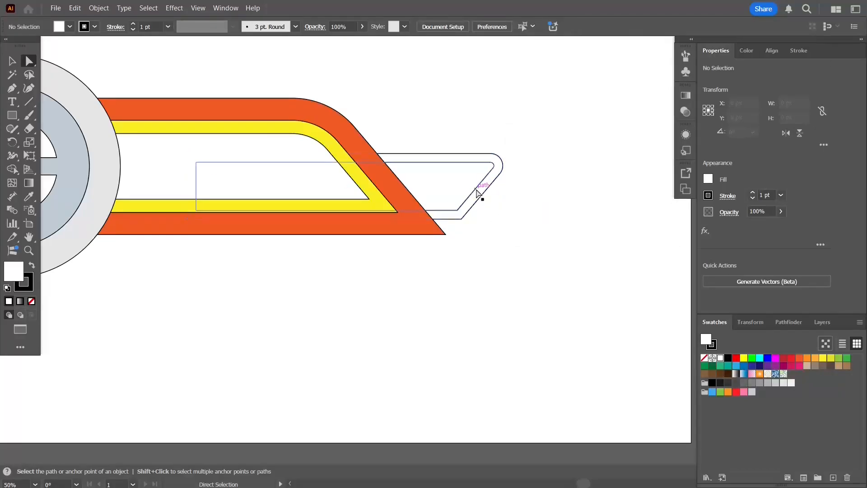
- Offset the new inner outline of the small bar by another -20 px
click(475, 189)
click(96, 8)
mouse_move(213, 282)
click(285, 321)
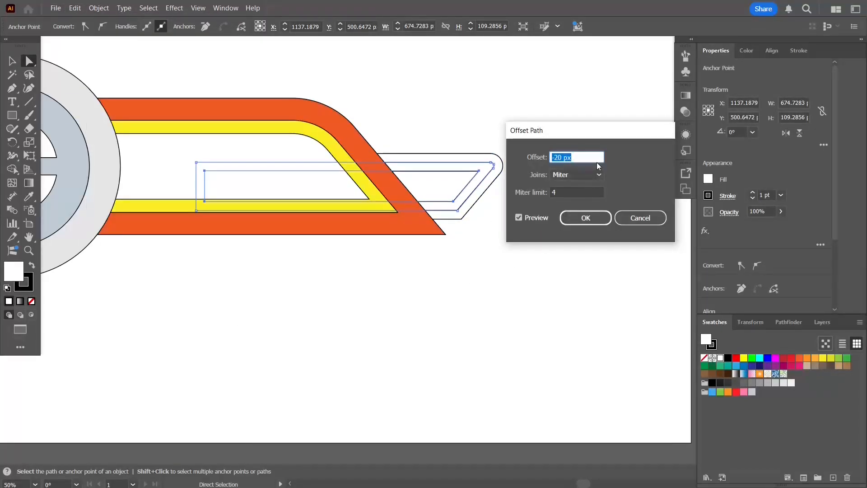
click(562, 219)
- Adjust the corner rounding at the upper right of the innermost small bar
click(465, 207)
click(457, 196)
scroll(457, 196, up, 2)
scroll(454, 198, up, 2)
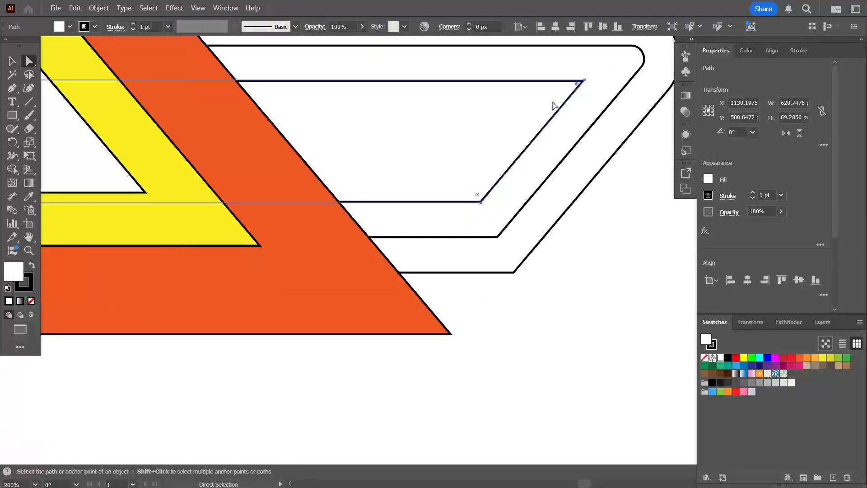
drag(572, 85, 579, 86)
click(615, 265)
- Add the text STEP in Myriad Pro Regular at 48 pt and place it in the badge's upper half-circle
scroll(636, 219, down, 3)
scroll(636, 219, right, 3)
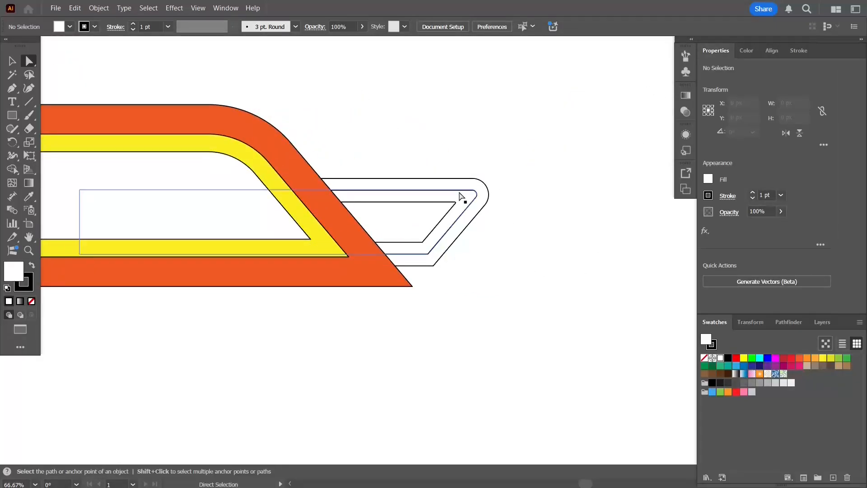
scroll(460, 196, down, 2)
click(12, 102)
click(307, 93)
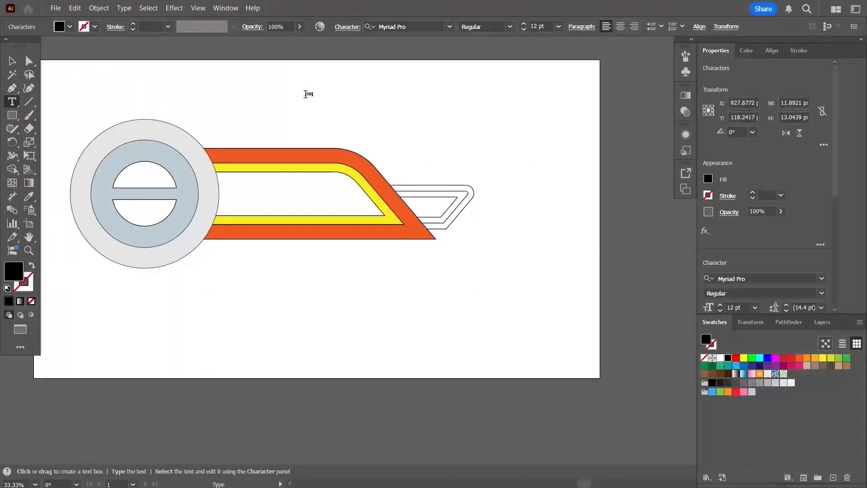
click(12, 61)
click(559, 27)
click(576, 178)
click(558, 27)
click(574, 202)
drag(332, 92, 156, 180)
- Add the text 01 at 48 pt, place it in the badge's lower half-circle and make it bold
key(t)
click(384, 103)
text(01)
key(Escape)
drag(392, 100, 147, 217)
click(510, 27)
click(501, 139)
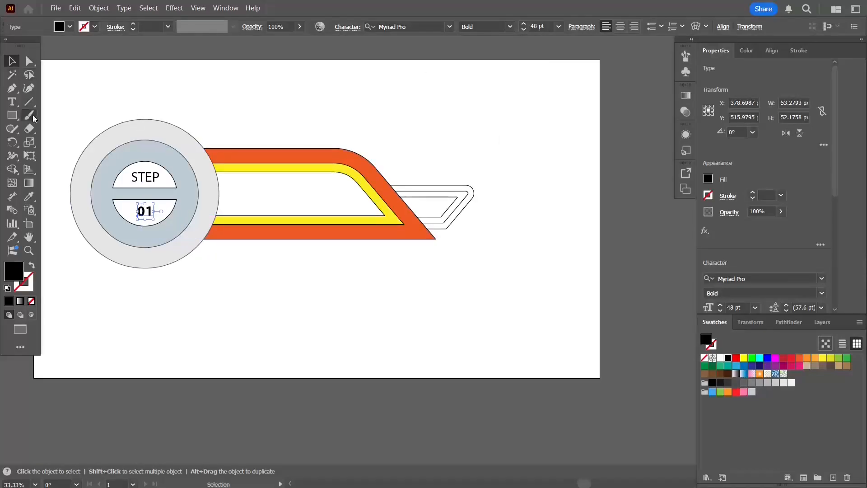
- Fine-tune the positions of STEP and 01 inside their half-circles and group the two texts
click(61, 104)
scroll(119, 202, up, 3)
click(199, 228)
drag(217, 251, 232, 267)
click(215, 133)
drag(238, 149, 246, 158)
shift+click(217, 226)
shift+click(264, 138)
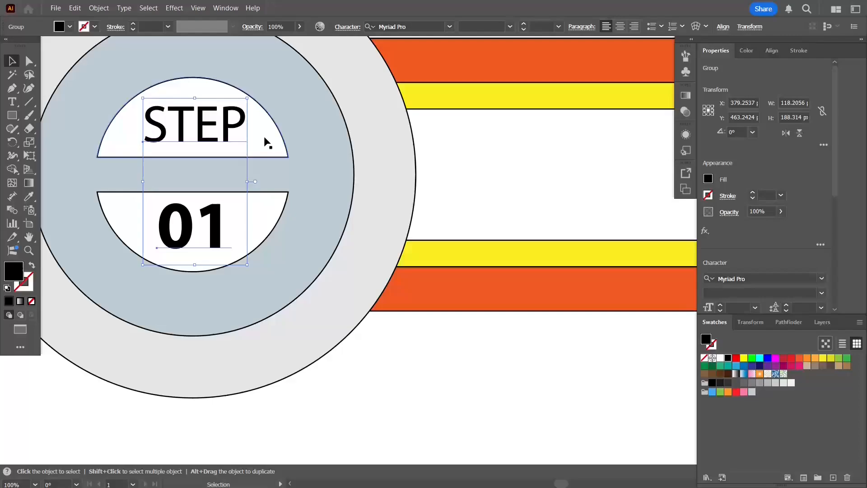
- Center the text group horizontally on the badge's upper half-circle
click(771, 54)
click(269, 120)
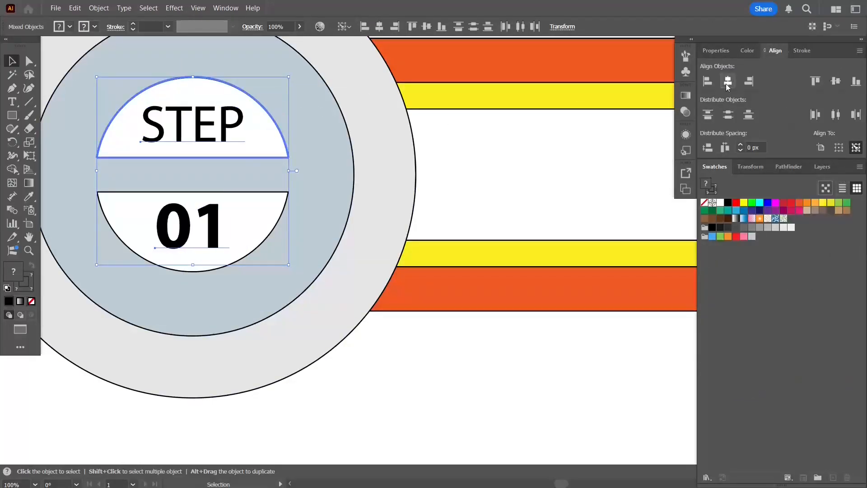
click(210, 223)
right_click(210, 224)
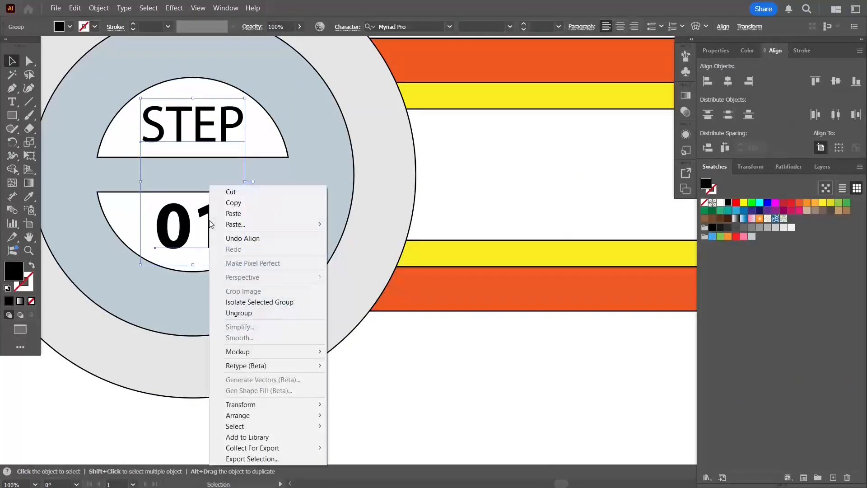
click(479, 344)
- Load the Brights gradient library and fill both half-circles with its red gradient
scroll(476, 340, down, 3)
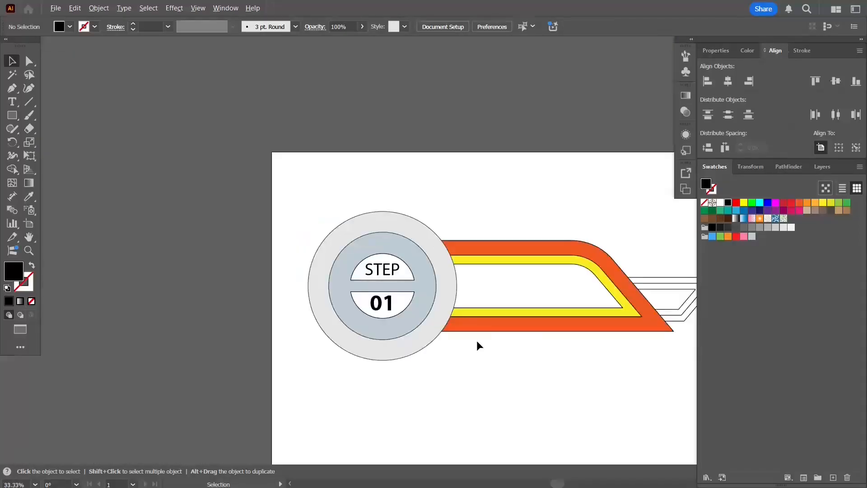
drag(476, 340, 354, 271)
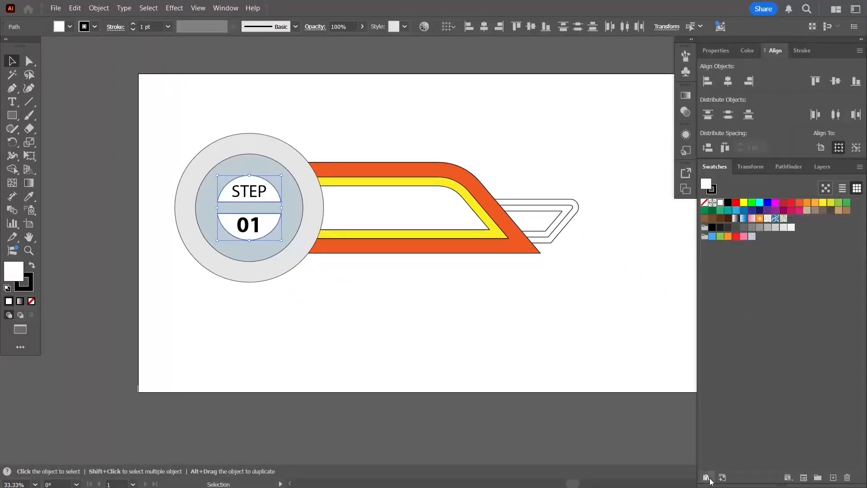
click(709, 477)
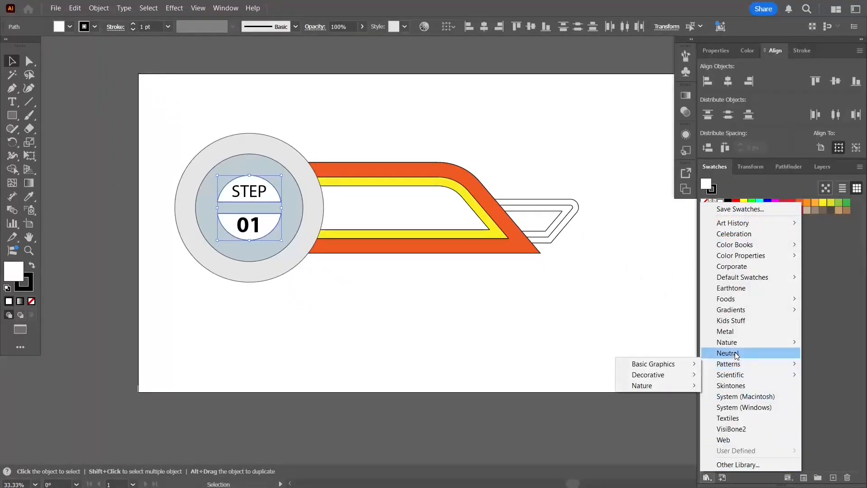
mouse_move(750, 311)
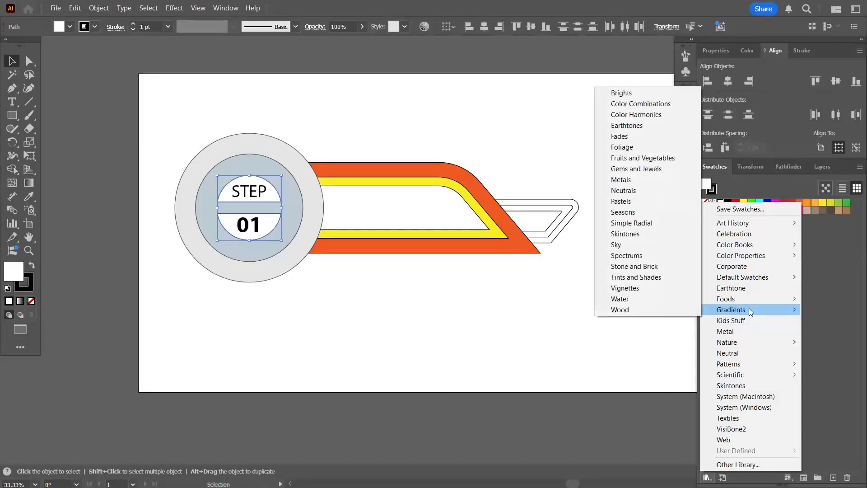
click(635, 94)
drag(441, 212, 770, 258)
click(717, 299)
- Fill the badge's inner ring with white and its outer ring with the red Brights gradient
click(296, 220)
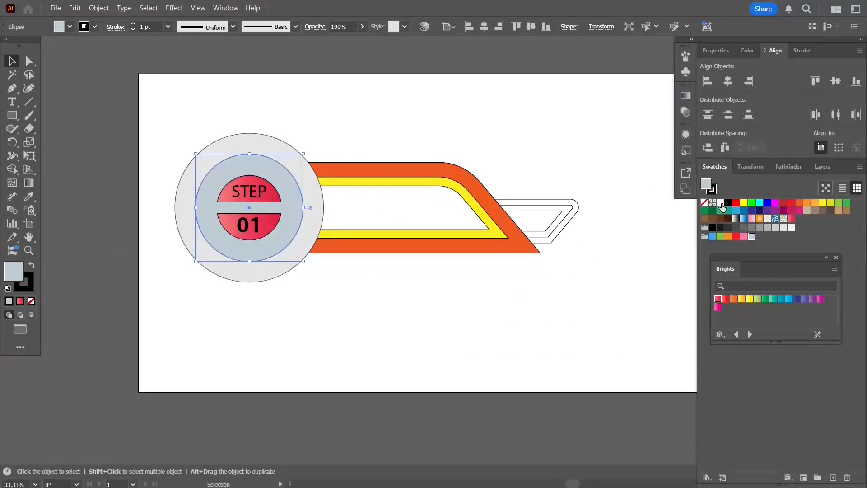
click(720, 203)
click(312, 218)
click(717, 300)
- Fill the middle layers of the long and small bars with the red gradient and the long bar's outer layer with white
click(451, 216)
click(475, 234)
click(717, 299)
click(505, 250)
click(720, 202)
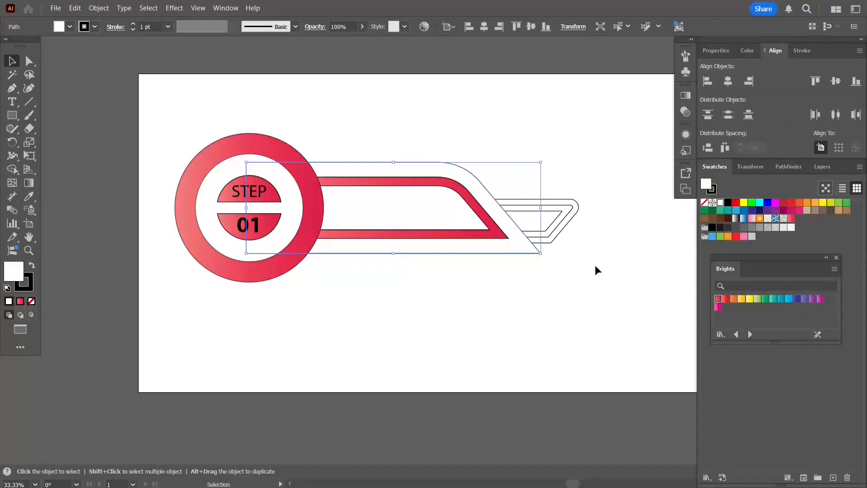
click(541, 267)
click(555, 239)
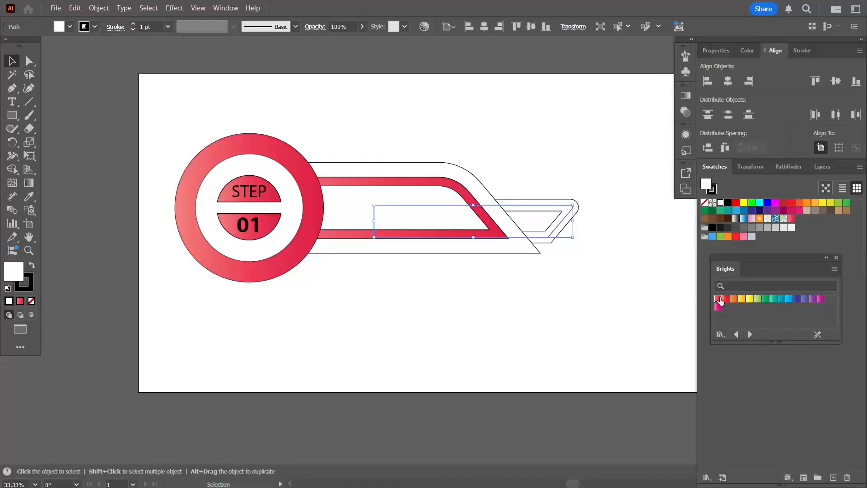
- Group the small bar's layers and move the group so its lower corner meets the long bar's lower tip
drag(546, 231, 541, 236)
scroll(538, 253, up, 6)
drag(598, 241, 589, 230)
click(542, 278)
click(572, 239)
scroll(573, 254, up, 4)
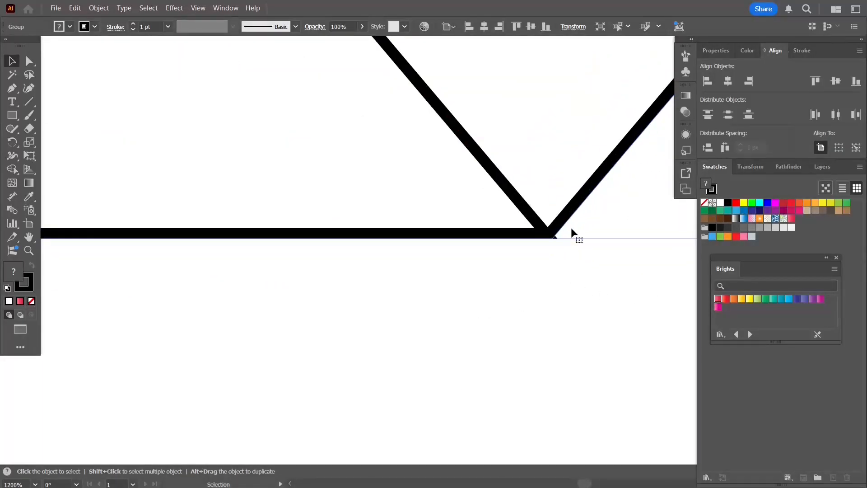
drag(565, 225, 566, 221)
key(ctrl+z)
click(551, 291)
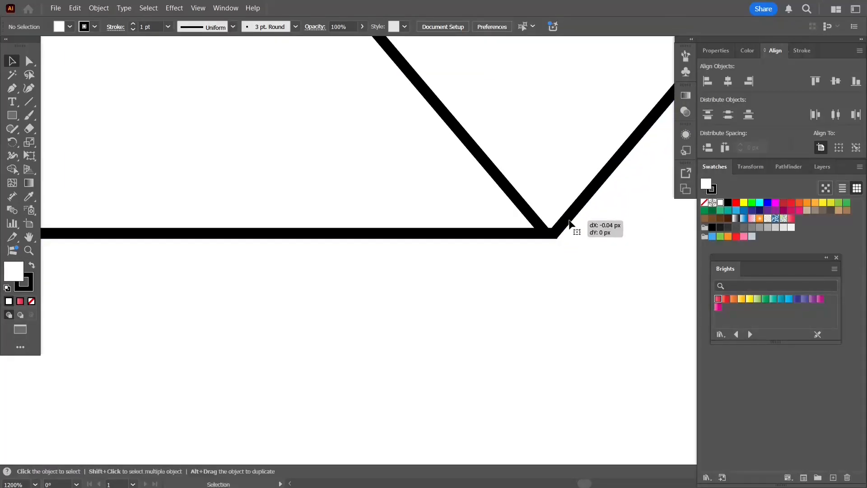
- Recolor the STEP 01 text group white
key(ctrl+0)
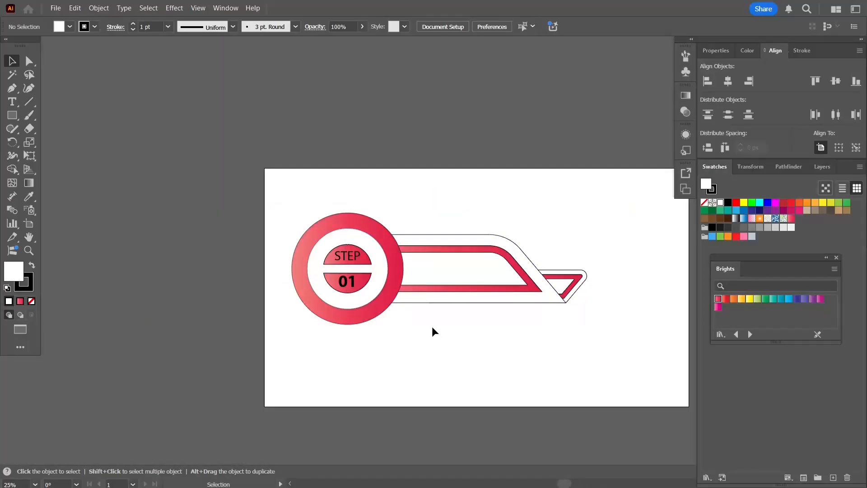
click(359, 276)
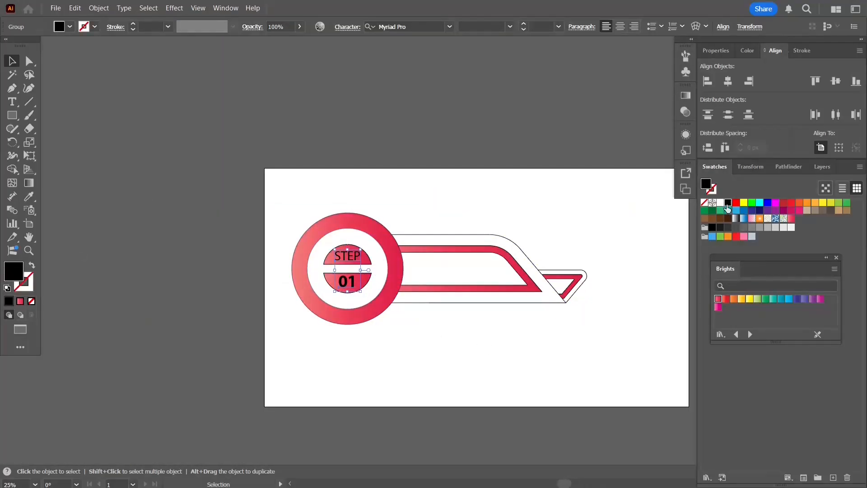
click(720, 202)
click(482, 358)
- Add the bold text HEADING at 48 pt and place it inside the long bar beside the badge
key(t)
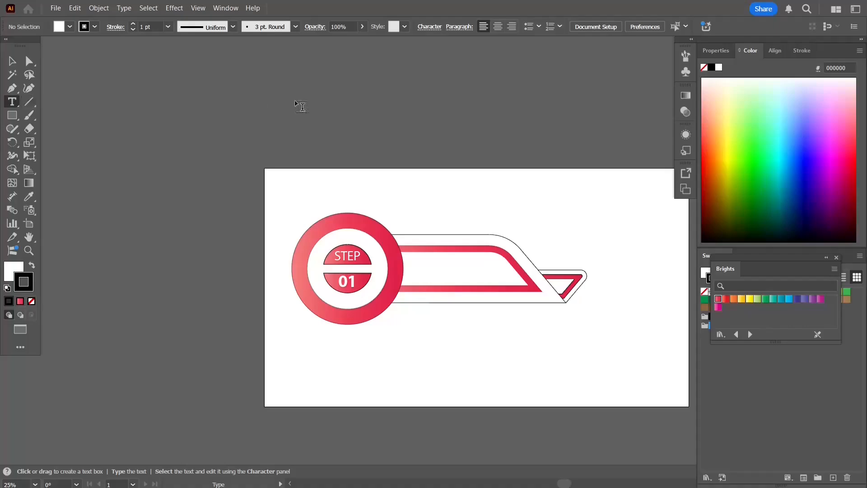
click(295, 99)
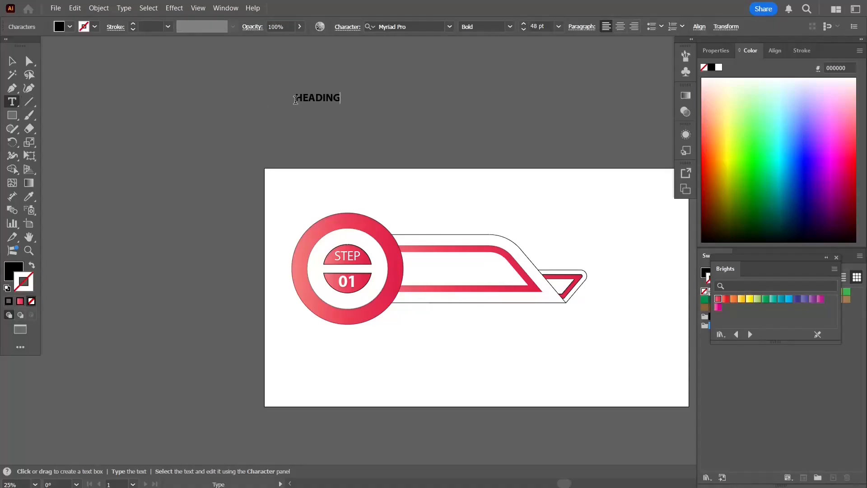
click(8, 62)
drag(330, 102, 443, 264)
- Fill the long bar's inner and outer layers with the red gradient and its middle layer with white
click(508, 281)
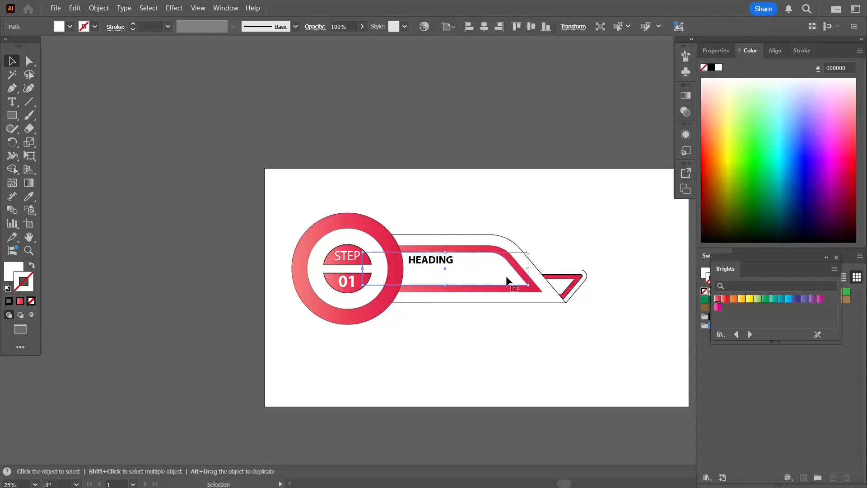
drag(717, 306, 523, 289)
key(slash)
click(718, 299)
click(536, 288)
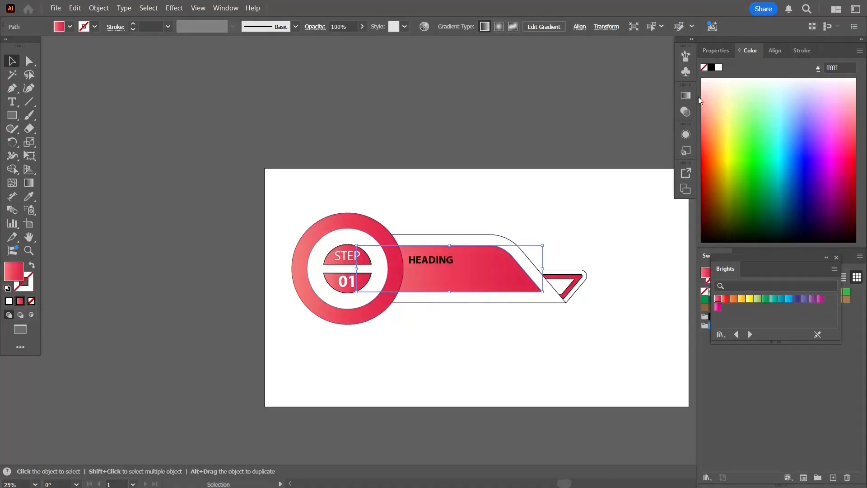
click(519, 252)
click(718, 299)
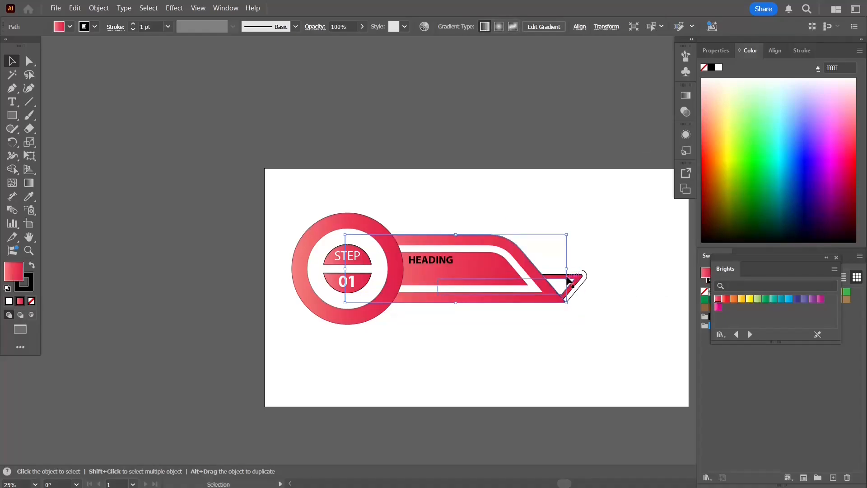
- Ungroup the small bar's layers and fill the middle one with white
click(576, 272)
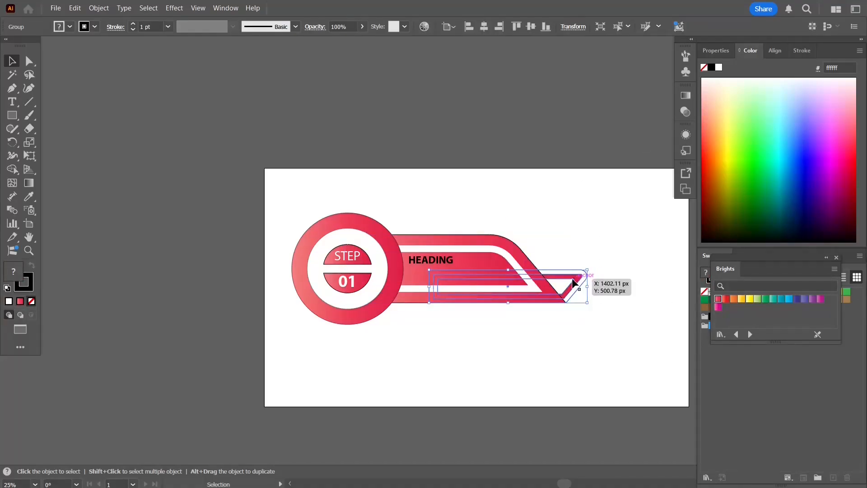
click(638, 282)
right_click(580, 276)
click(600, 312)
click(589, 292)
click(577, 278)
click(719, 69)
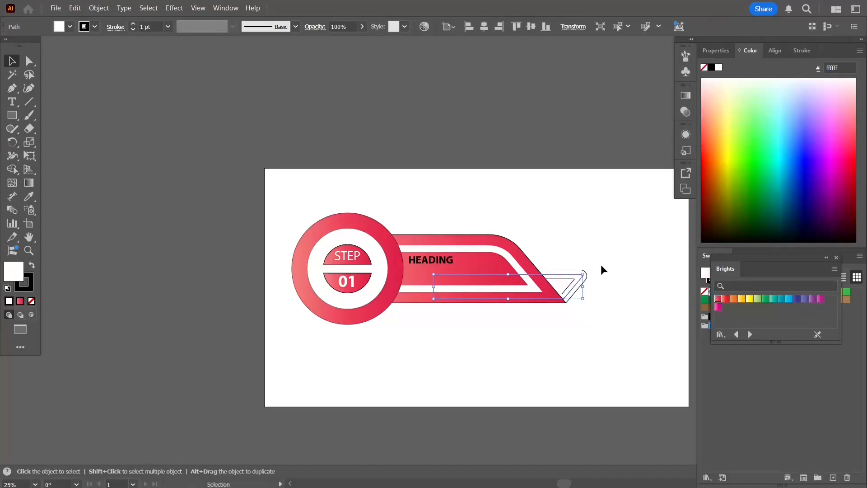
- Fill the small bar's outer and inner layers with the red Brights gradient
click(717, 298)
click(575, 300)
click(565, 287)
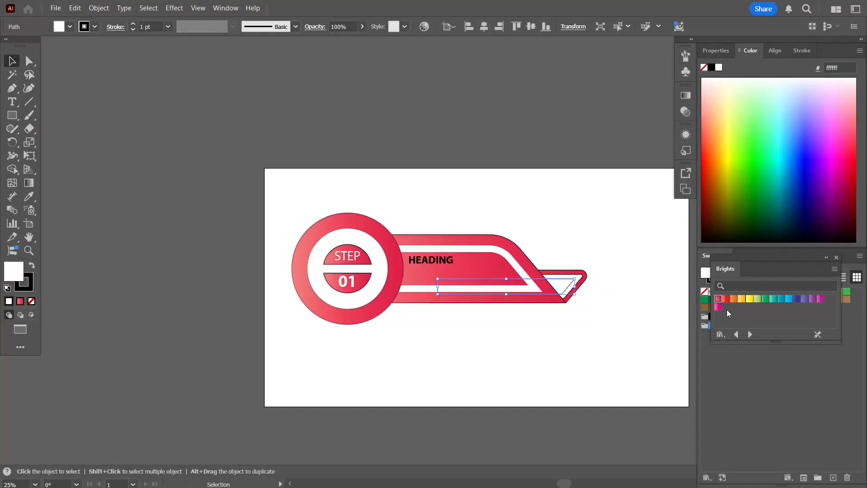
click(718, 298)
click(615, 323)
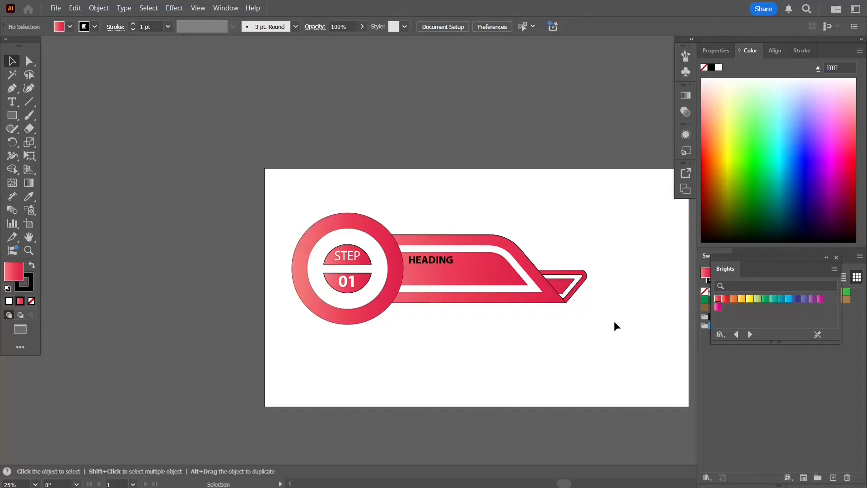
- Recolor the HEADING text white
click(425, 262)
click(718, 68)
click(461, 322)
- Remove the outlines from the two half circles behind STEP and 01
drag(496, 340, 364, 306)
scroll(428, 302, up, 1)
drag(153, 118, 499, 310)
click(31, 301)
click(194, 210)
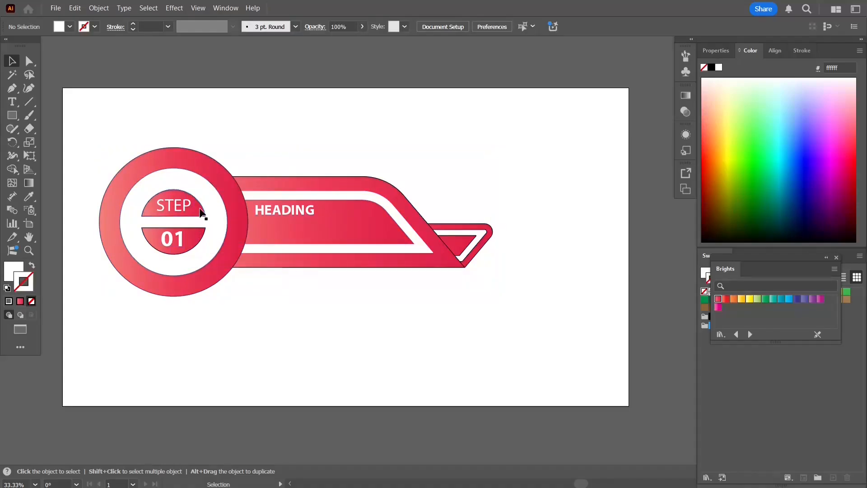
click(31, 300)
click(190, 246)
click(32, 301)
- Remove the outlines from the layers of the long bar and the small slanted bar
click(255, 260)
click(31, 301)
click(457, 227)
click(32, 300)
click(458, 232)
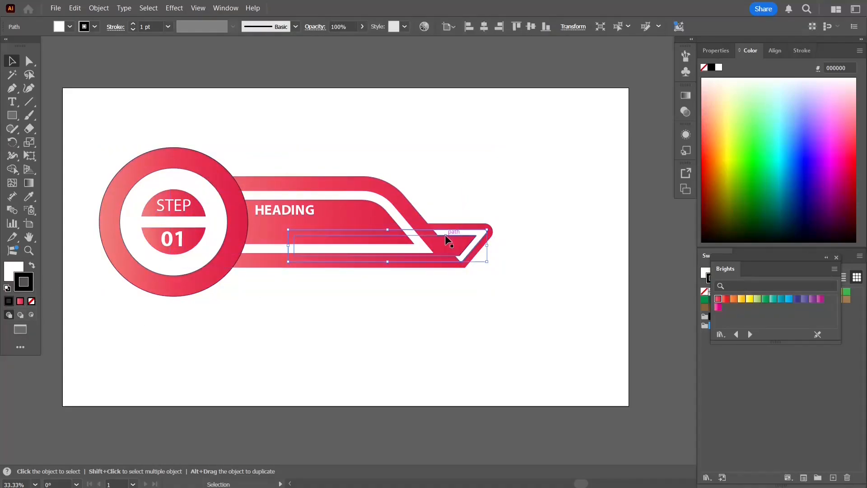
click(446, 235)
click(31, 300)
click(472, 232)
click(31, 300)
click(429, 337)
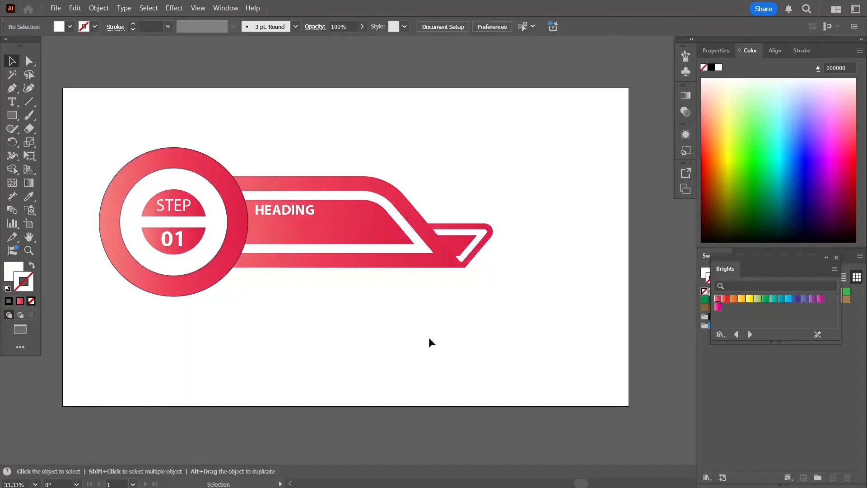
- Add the text "Some text goes here. Right highlights here." above the banner
click(13, 102)
click(223, 123)
text(SOME)
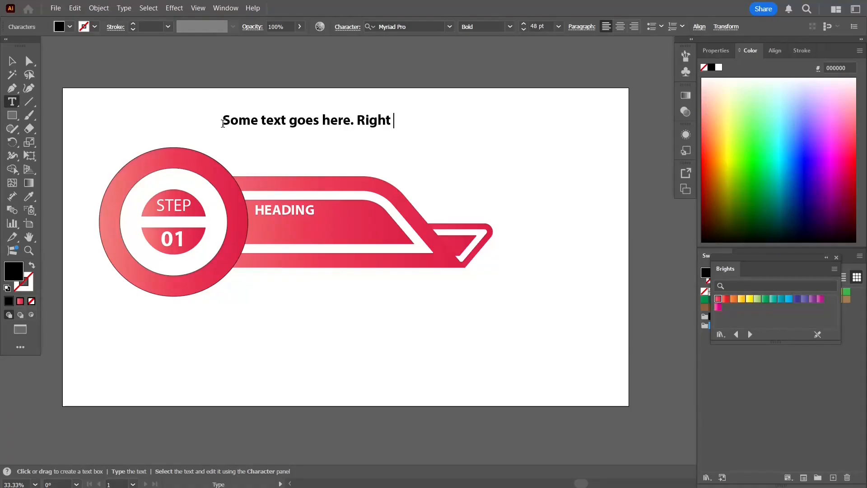
key(Escape)
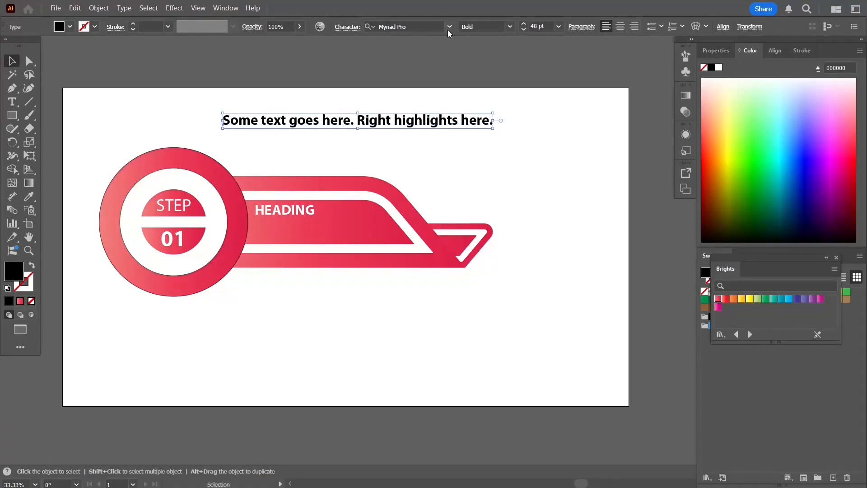
- Set the description text's Myriad Pro style to Condensed
click(510, 26)
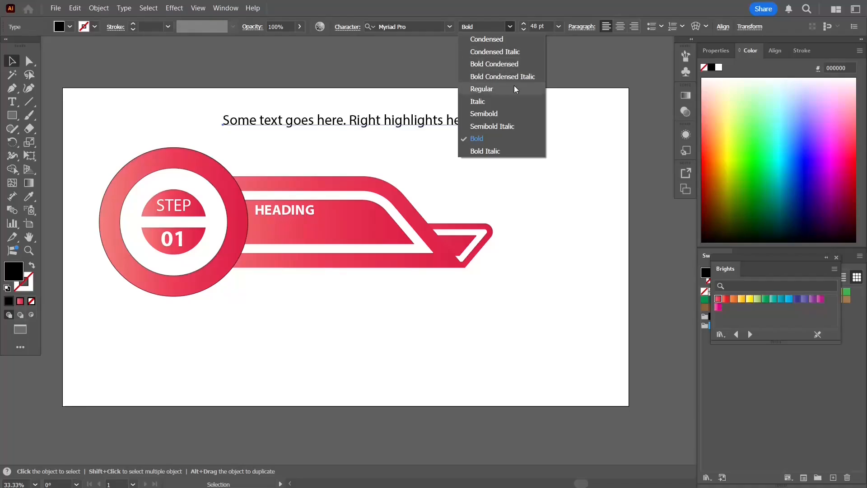
click(487, 39)
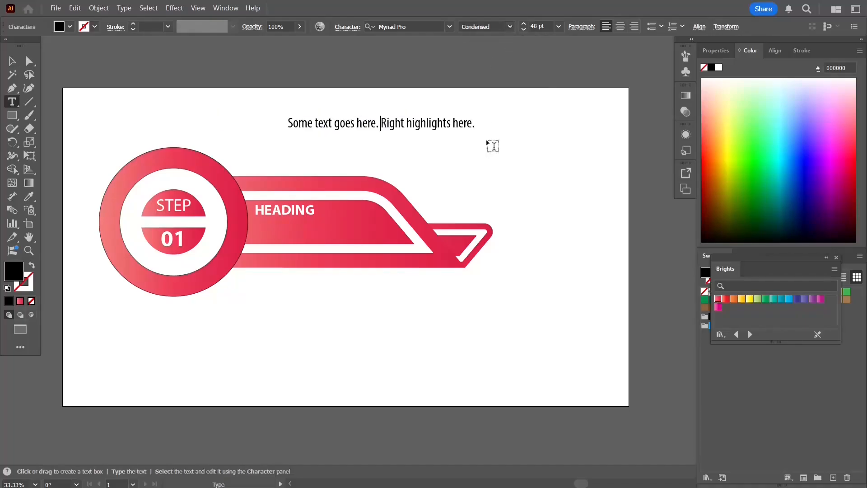
key(BackSpace)
key(Return)
- Move the description text into the long bar beneath HEADING and reduce it to 21 pt
click(10, 58)
drag(328, 134, 253, 207)
click(558, 26)
click(571, 172)
key(ctrl+1)
key(t)
key(BackSpace)
- Line up the description text under HEADING and recolor it white
click(12, 61)
scroll(245, 243, down, 2)
click(301, 135)
click(252, 206)
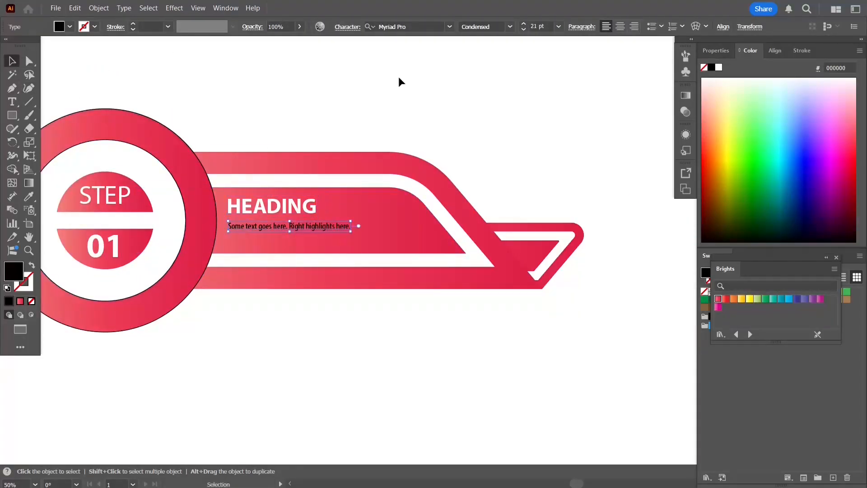
click(545, 98)
key(ctrl+0)
- Remove the outlines from the badge's red outer circle and its white inner circle
click(253, 104)
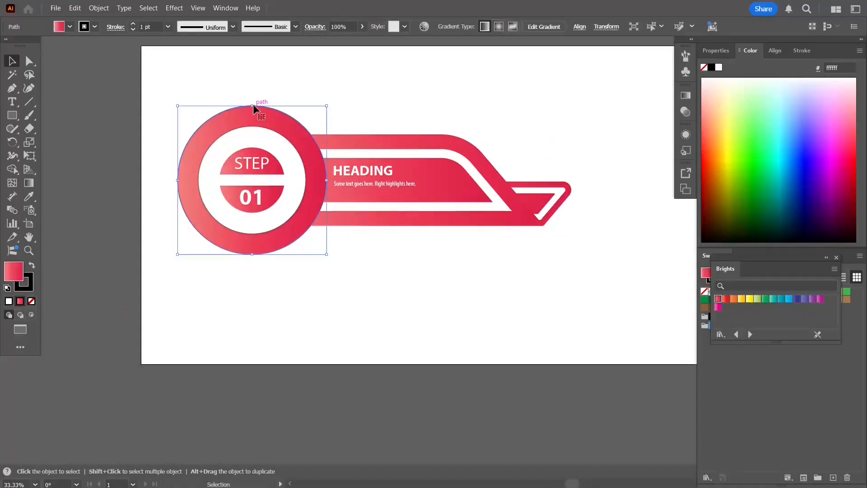
click(28, 285)
click(31, 301)
click(156, 271)
click(210, 150)
click(31, 301)
click(162, 286)
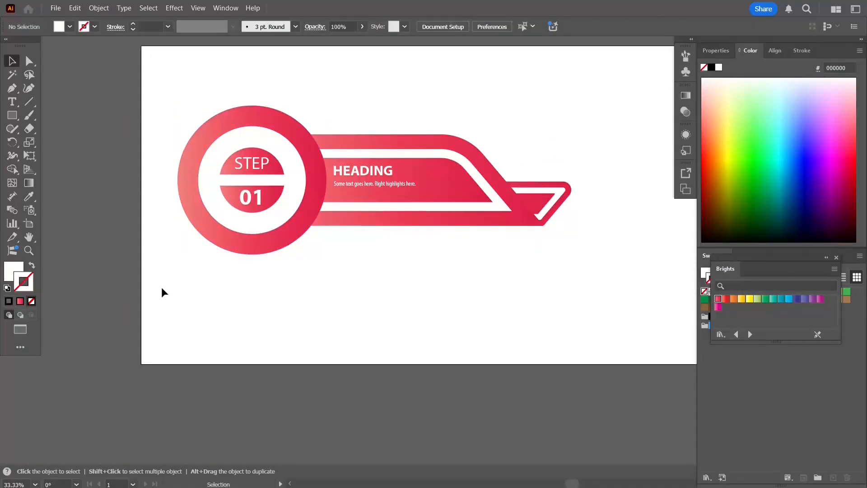
- Scale up the description text under HEADING
click(408, 183)
scroll(410, 183, up, 2)
drag(411, 183, 463, 188)
click(443, 311)
scroll(430, 294, down, 3)
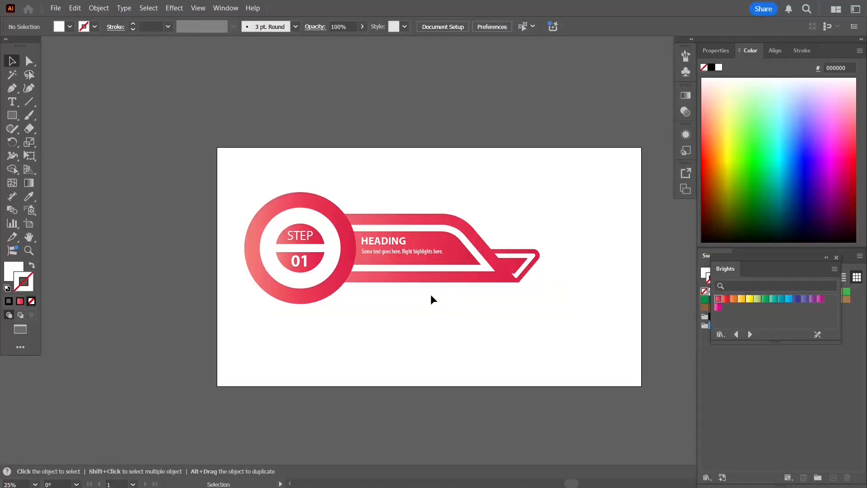
- Group all parts of the STEP 01 banner together
drag(484, 330, 432, 325)
drag(506, 315, 507, 315)
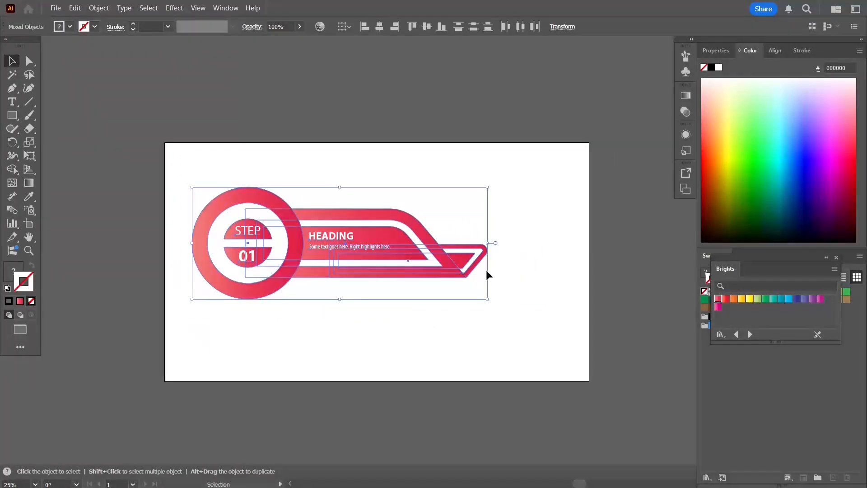
key(ctrl+g)
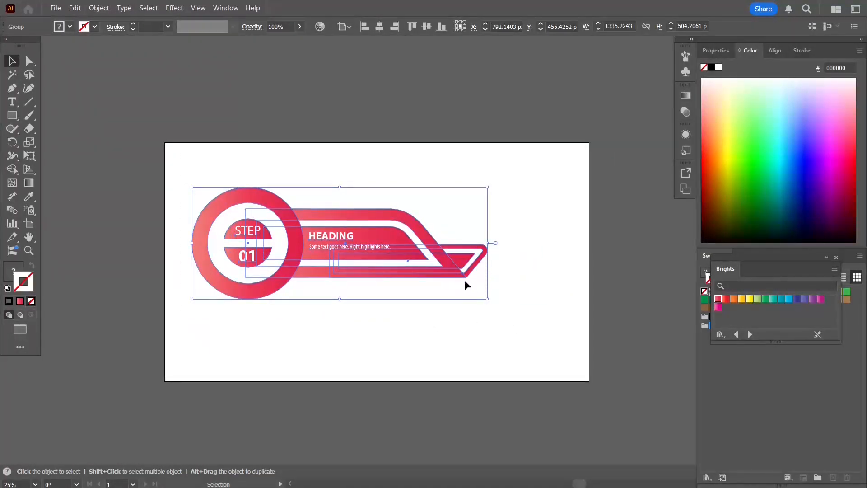
- Scale down the grouped banner and place three copies stepping diagonally down the artboard
drag(488, 299, 431, 278)
mouse_move(353, 245)
mouse_down()
mouse_move(287, 203)
mouse_move(275, 183)
mouse_move(333, 251)
mouse_move(348, 250)
mouse_up()
drag(348, 250, 442, 310)
drag(442, 310, 519, 359)
- Nudge the four banners into a diagonal staircase from the artboard's upper-left corner to its lower-right corner
drag(278, 189, 271, 184)
click(370, 244)
key(Up)
key(Up)
key(Up)
key(Up)
key(Up)
key(Up)
key(Up)
key(Up)
key(Up)
key(Up)
key(Up)
key(Up)
key(Up)
key(Up)
key(Up)
key(Up)
key(Up)
click(439, 306)
key(Up)
key(Up)
key(Up)
key(Up)
key(Up)
key(Up)
key(Up)
key(Up)
key(Up)
key(Up)
key(Up)
key(Up)
key(Up)
key(Up)
key(Up)
key(Up)
key(Up)
key(Up)
key(Up)
key(Up)
click(238, 182)
click(380, 239)
key(Up)
key(Up)
key(Up)
key(Up)
key(Up)
key(Up)
key(Up)
key(Up)
key(Up)
key(Up)
key(Up)
key(Up)
key(Up)
click(433, 301)
key(Up)
key(Up)
key(Up)
key(Up)
key(Up)
key(Up)
key(Up)
key(Up)
key(Up)
key(Up)
key(Up)
key(Up)
key(Up)
key(Up)
key(Up)
key(Up)
key(Up)
click(484, 359)
key(Up)
key(Up)
key(Up)
key(Up)
key(Up)
key(Up)
key(Up)
key(Up)
key(Up)
key(Up)
key(Up)
key(Up)
key(Up)
key(Up)
key(Left)
key(Left)
key(Left)
key(Left)
key(Left)
key(Left)
key(Left)
key(Left)
key(Left)
key(Left)
key(Left)
key(Left)
key(Left)
key(Left)
key(Left)
key(Left)
key(Left)
key(Left)
key(Left)
key(Left)
- Distribute the horizontal centers of all four banners evenly
key(ctrl+a)
click(774, 53)
click(835, 114)
click(602, 88)
- Ungroup the second banner and fill its red shapes with the orange Brights gradient
scroll(348, 202, up, 1)
right_click(346, 244)
click(370, 312)
click(272, 239)
shift+click(295, 258)
shift+click(439, 253)
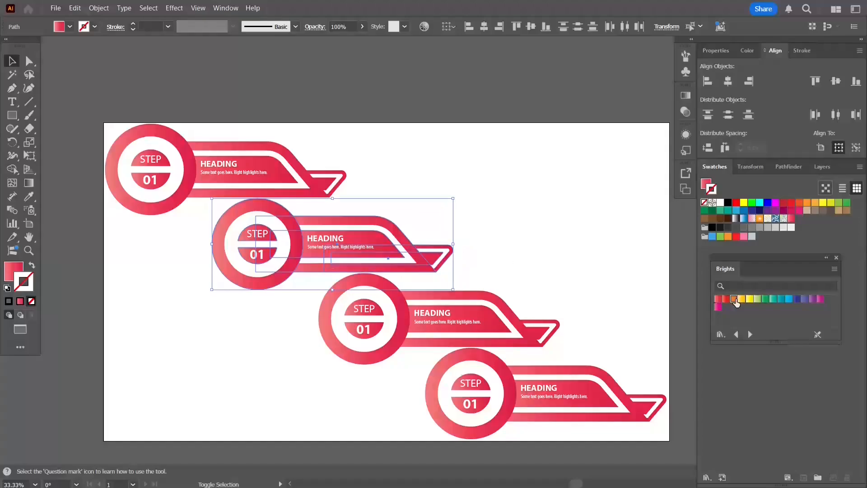
click(733, 299)
- Ungroup the third banner and fill its red shapes with the green Brights gradient
right_click(393, 291)
click(415, 312)
click(469, 276)
click(360, 312)
shift+click(376, 326)
shift+click(405, 328)
shift+click(444, 328)
shift+click(517, 323)
shift+click(556, 324)
click(756, 300)
click(766, 301)
- Ungroup the fourth banner and fill its red shapes with the purple Brights gradient
click(603, 331)
right_click(506, 380)
click(530, 210)
click(533, 289)
click(481, 387)
shift+click(482, 401)
shift+click(510, 402)
shift+click(552, 402)
shift+click(665, 402)
click(813, 298)
- Renumber the orange, green and purple banners as 02, 03 and 04
click(556, 200)
key(t)
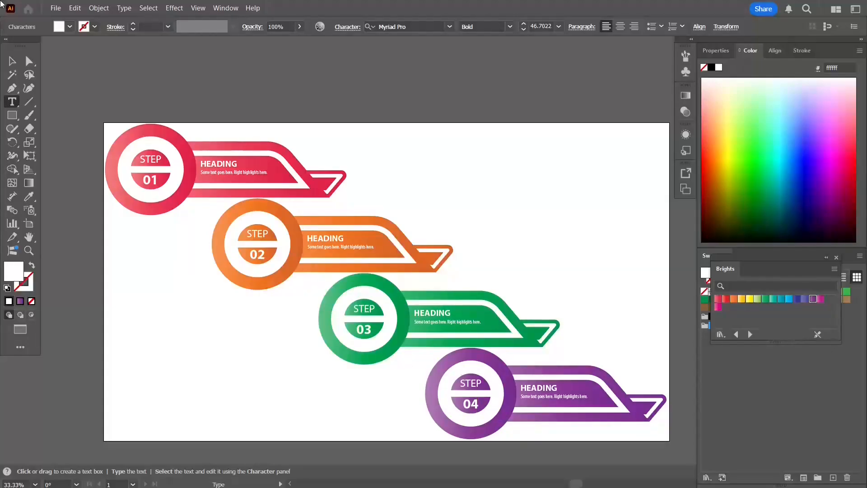
key(v)
- Create a background rectangle as wide as the artboard and 1080 px high
key(ctrl+0)
key(m)
click(382, 133)
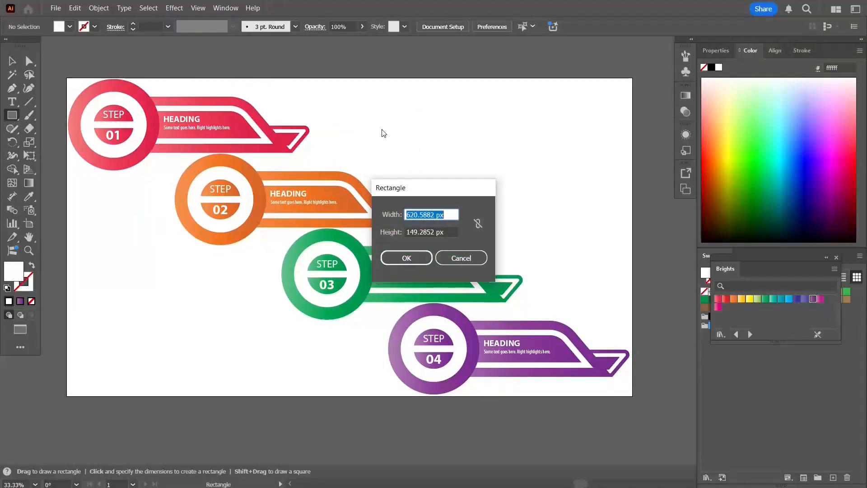
key(Tab)
text(1080)
key(Return)
- Center the rectangle on the artboard both vertically and horizontally
click(774, 50)
click(821, 147)
click(835, 81)
click(728, 82)
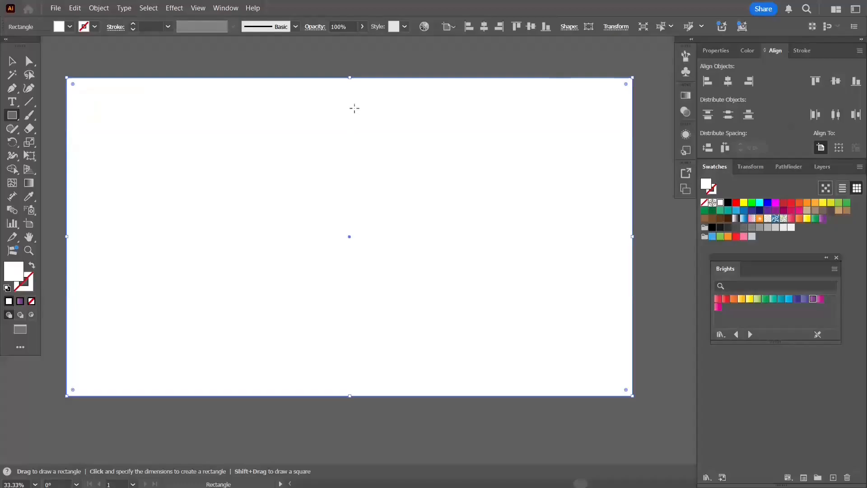
- Fill the background rectangle with a light gray linear gradient and send it behind the banners
key(g)
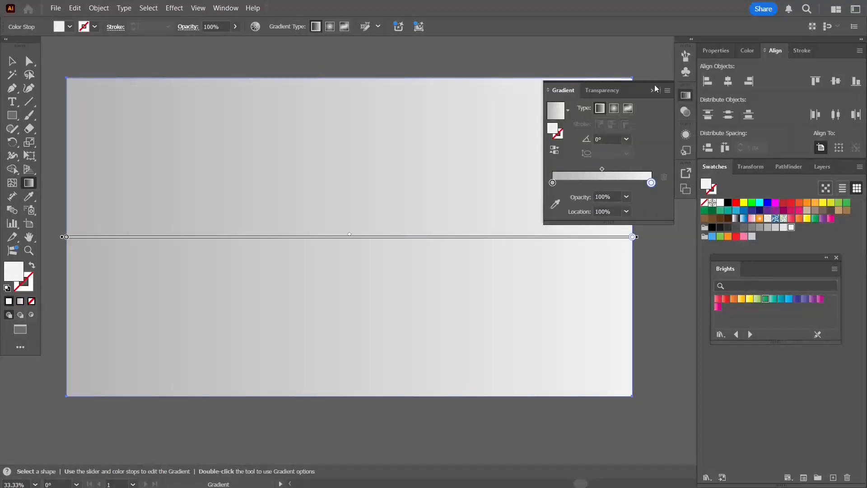
click(655, 86)
click(12, 61)
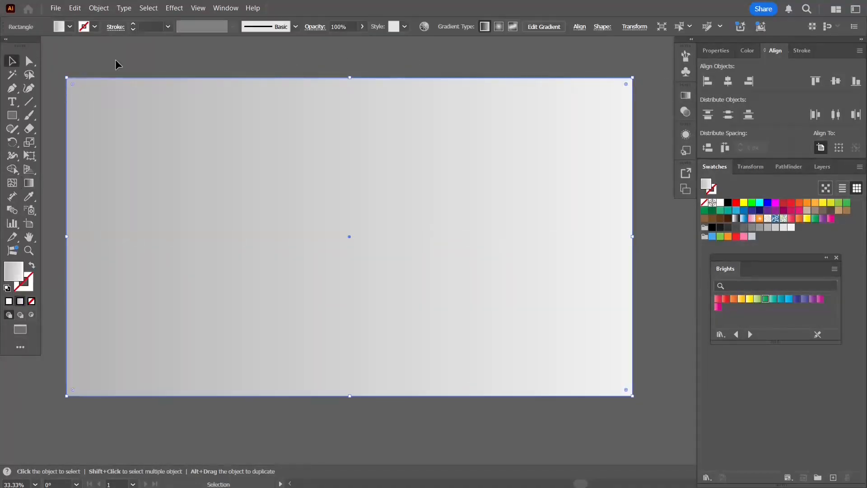
key(ctrl+shift+bracketleft)
click(194, 57)
- View the finished infographic in full screen with the artboard fitted to the window
key(f)
key(f)
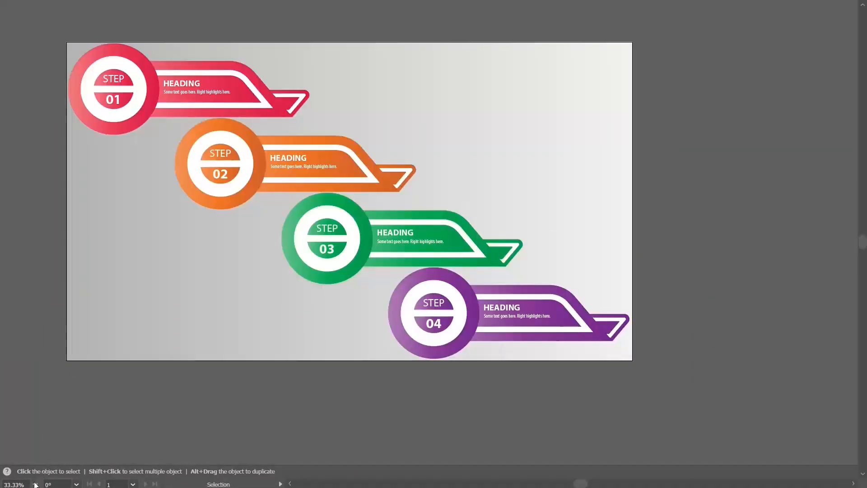
key(ctrl+0)
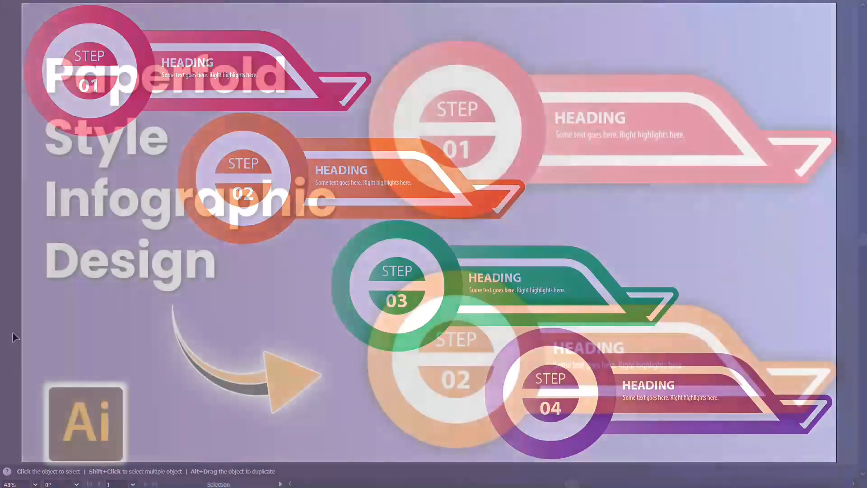